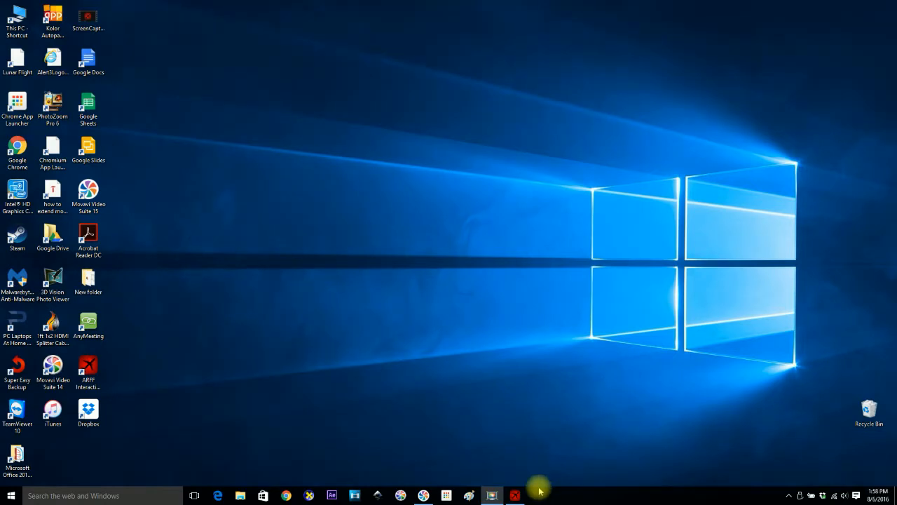
Launch ARFF Interactive Board, check its version under ABOUT, and visit the alert3.org website.
{"action": "left_click", "coordinate": [515, 494]}
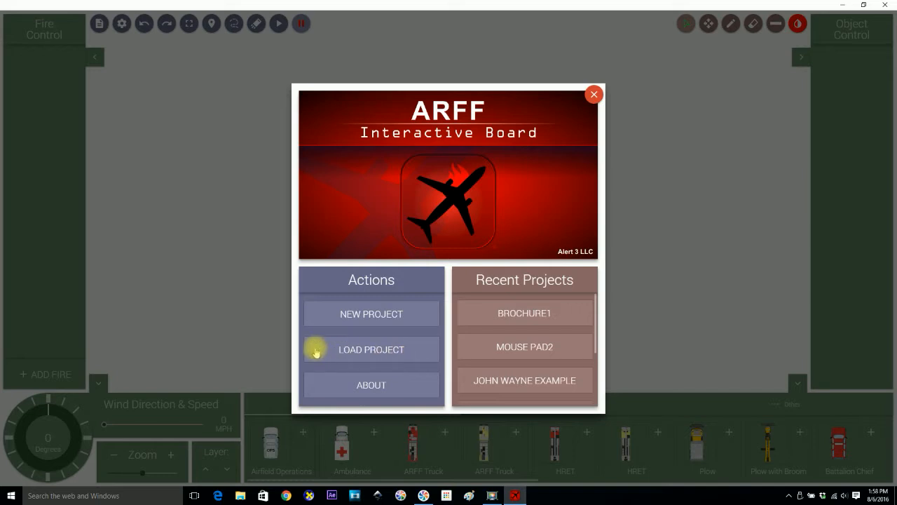
{"action": "left_click", "coordinate": [373, 385]}
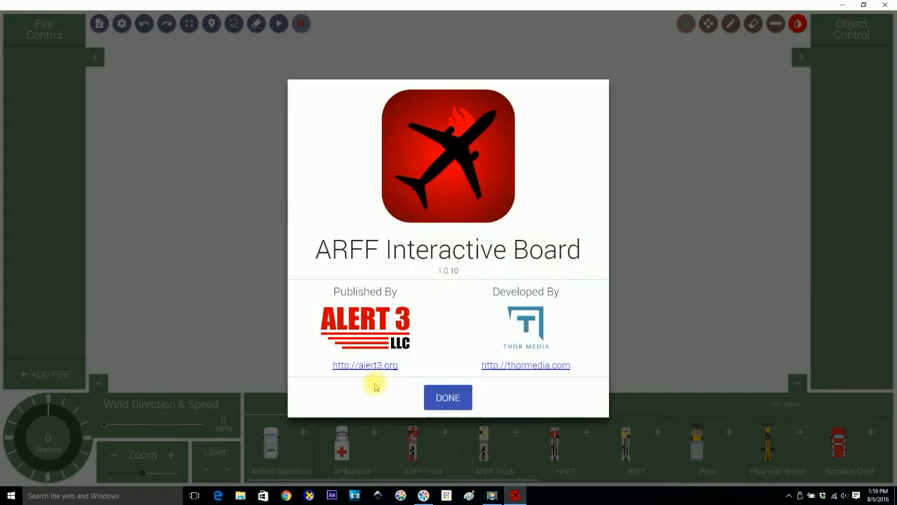
{"action": "left_click", "coordinate": [374, 367]}
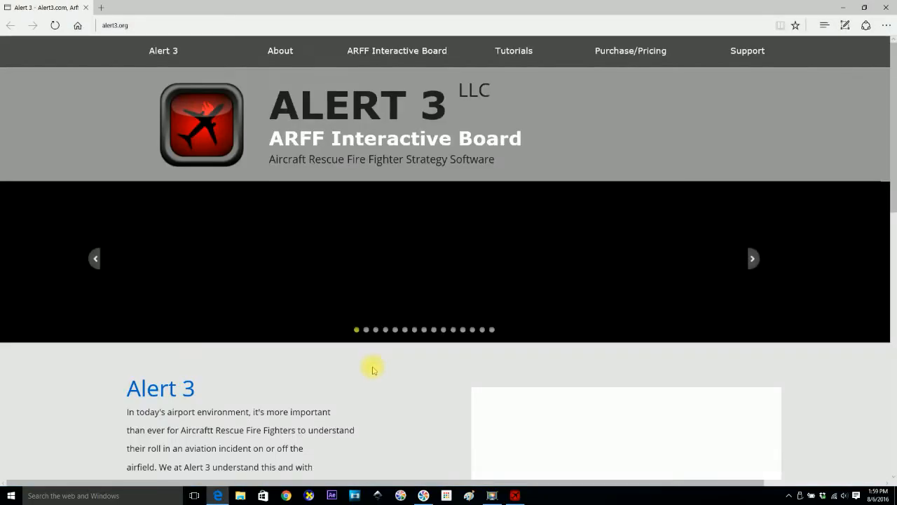
{"action": "left_click", "coordinate": [886, 7]}
{"action": "left_click", "coordinate": [452, 399]}
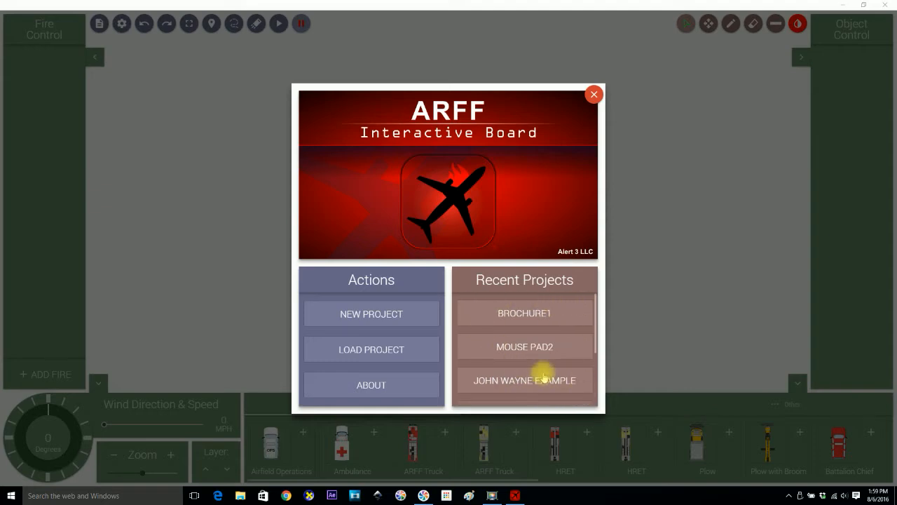
{"action": "left_click", "coordinate": [537, 313]}
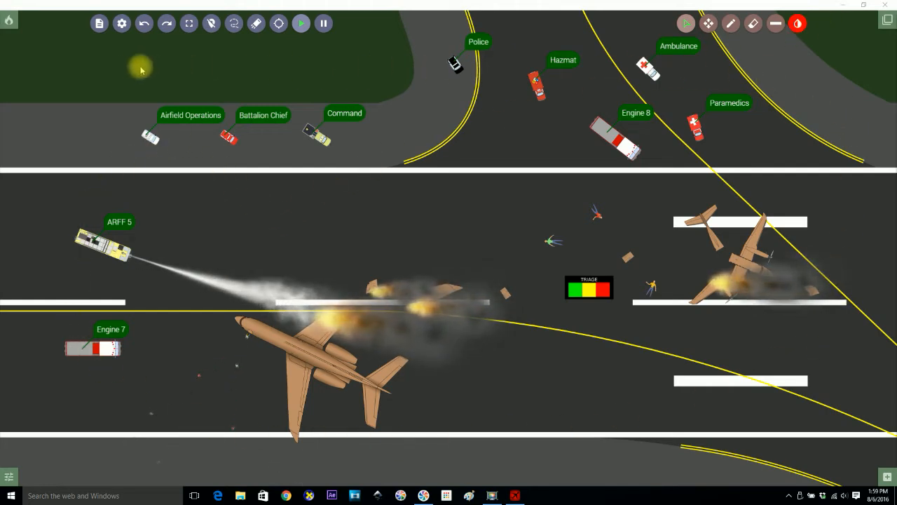
Choose New from the file menu to replace the crash scene project.
{"action": "left_click", "coordinate": [99, 25]}
{"action": "left_click", "coordinate": [94, 42]}
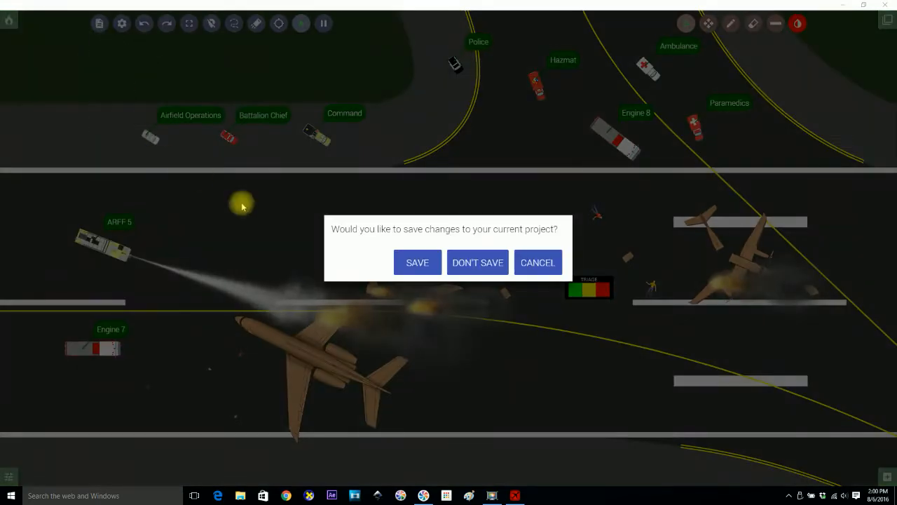
Discard the crash scene's changes, accept the blank project's settings, and switch to play mode.
{"action": "left_click", "coordinate": [491, 262]}
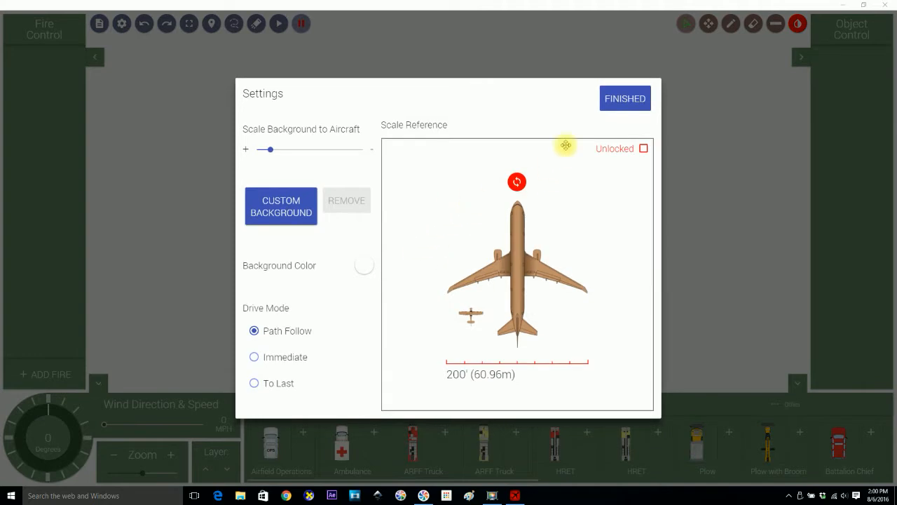
{"action": "left_click", "coordinate": [623, 98]}
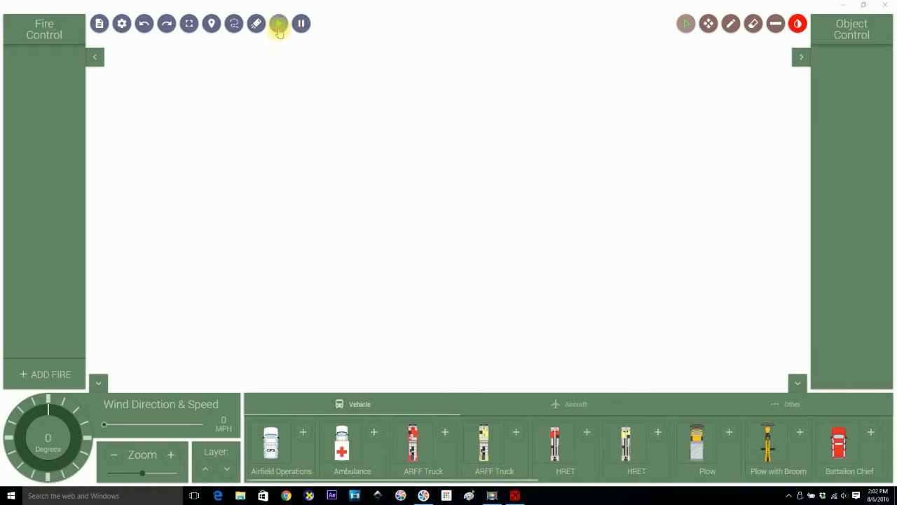
{"action": "left_click", "coordinate": [279, 25]}
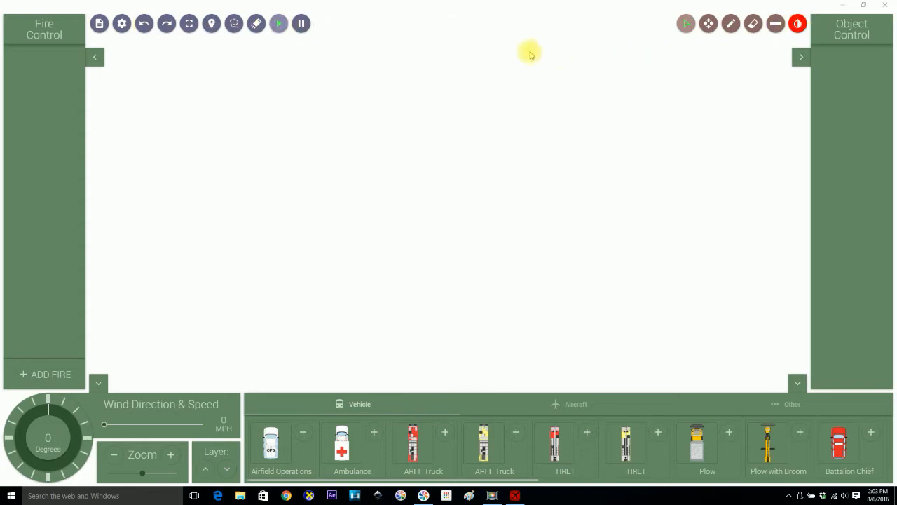
Show the file menu listing New, Load, Save, Save Copy, Print View and Splash Screen.
{"action": "left_click", "coordinate": [100, 27]}
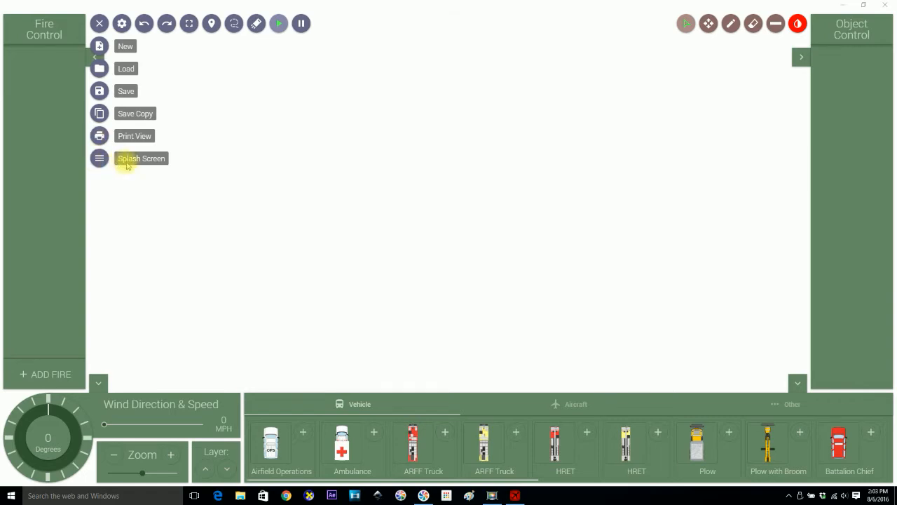
{"action": "left_click", "coordinate": [99, 158]}
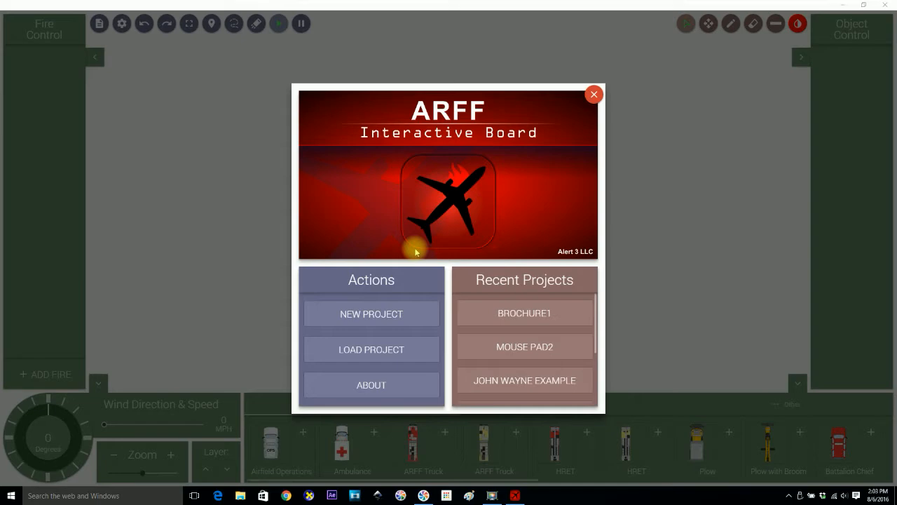
{"action": "left_click", "coordinate": [594, 94]}
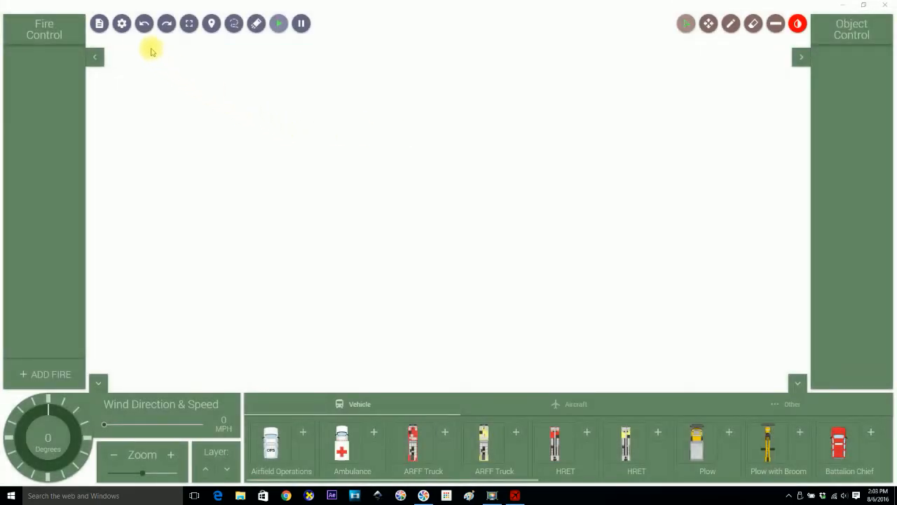
{"action": "left_click", "coordinate": [121, 24]}
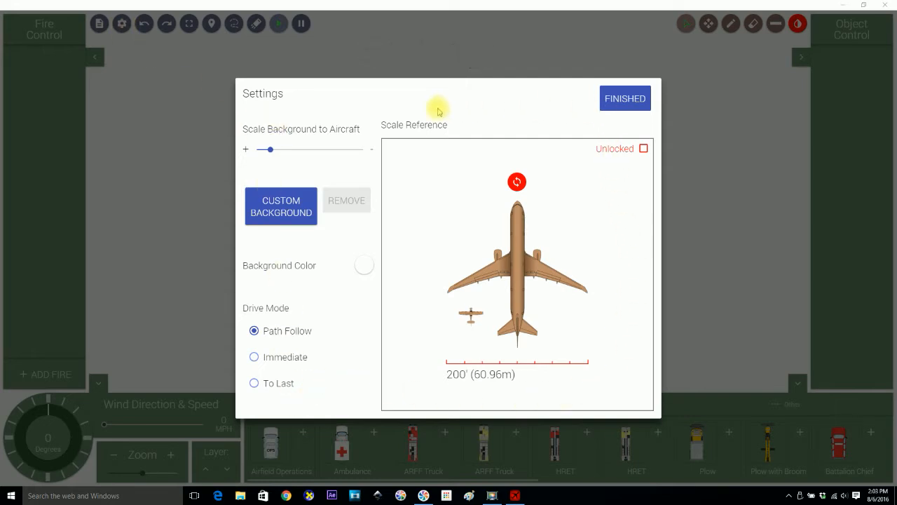
{"action": "left_click", "coordinate": [625, 100]}
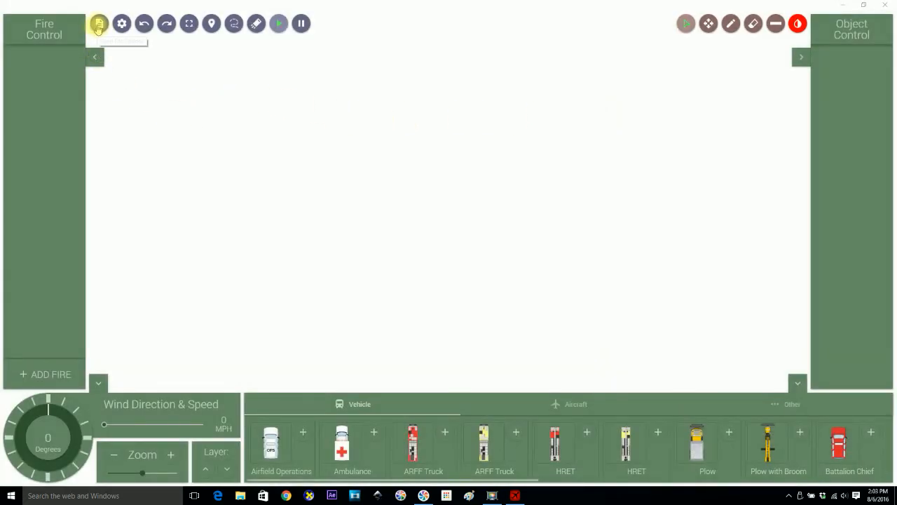
Start a new project from the file menu and choose DON'T SAVE for the current one.
{"action": "left_click", "coordinate": [98, 26]}
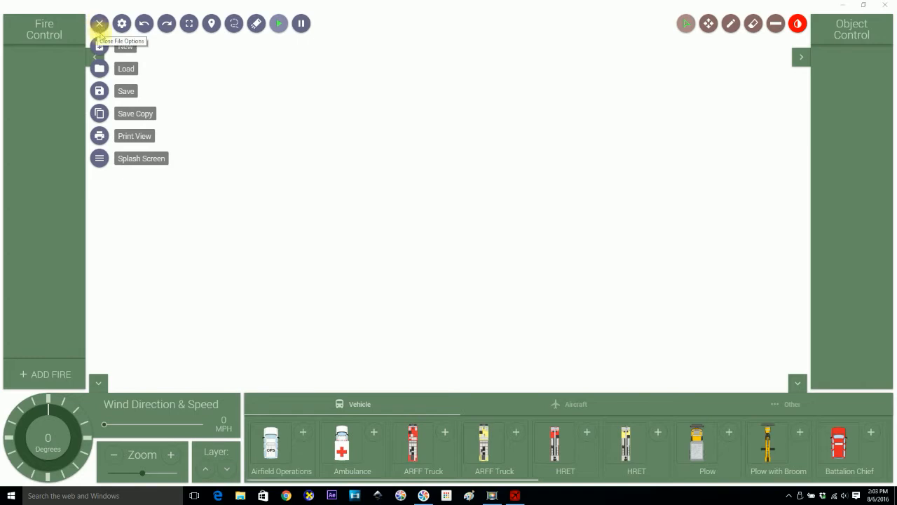
{"action": "left_click", "coordinate": [100, 46]}
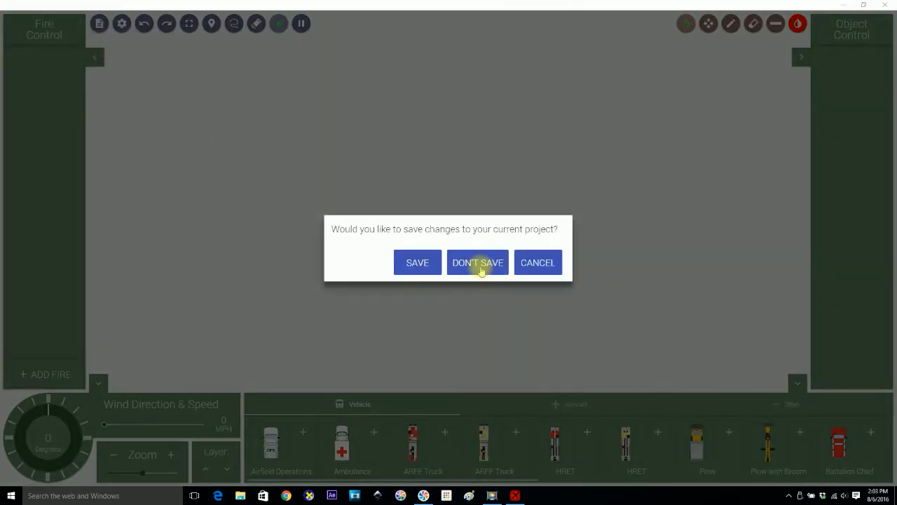
{"action": "left_click", "coordinate": [480, 264]}
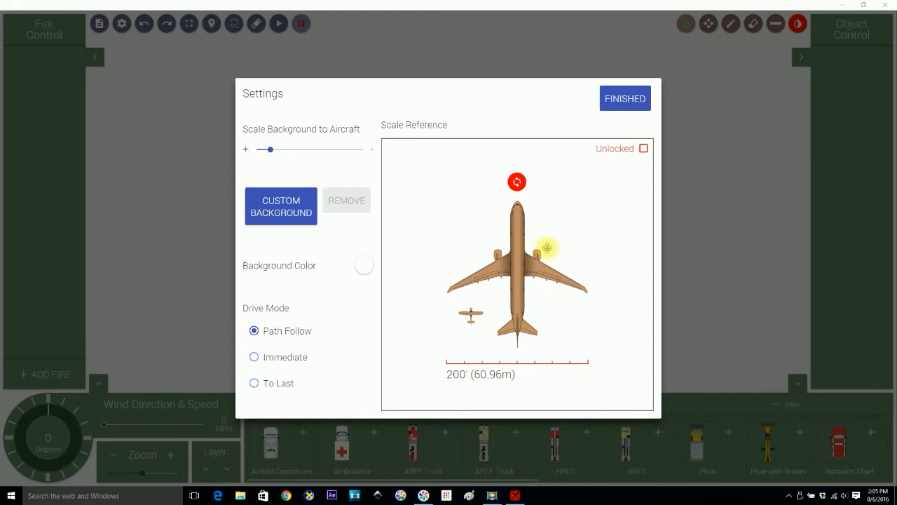
Rotate the reference aircraft about 50° clockwise, adjust the background scale slider, and finish Settings.
{"action": "left_click_drag", "start_coordinate": [516, 183], "coordinate": [584, 209]}
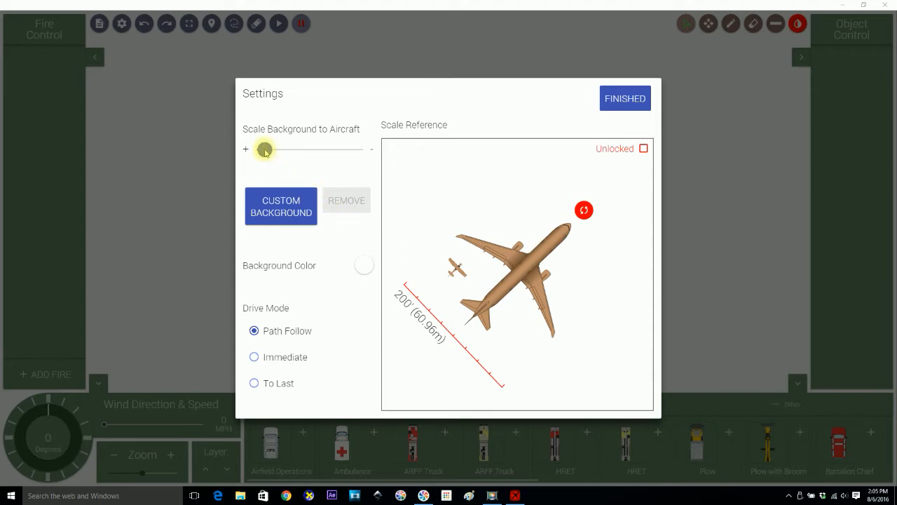
{"action": "mouse_move", "coordinate": [267, 151]}
{"action": "left_mouse_down"}
{"action": "mouse_move", "coordinate": [300, 152]}
{"action": "mouse_move", "coordinate": [279, 151]}
{"action": "left_mouse_up"}
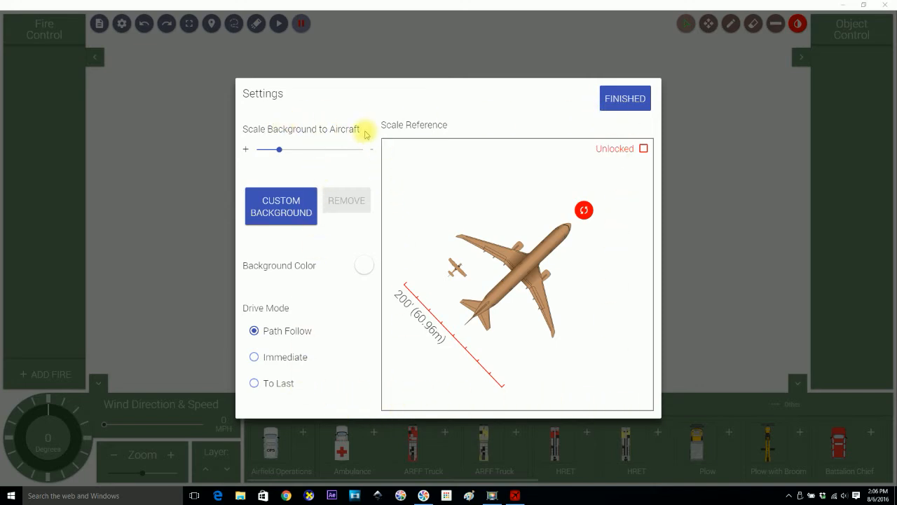
{"action": "left_click", "coordinate": [639, 97]}
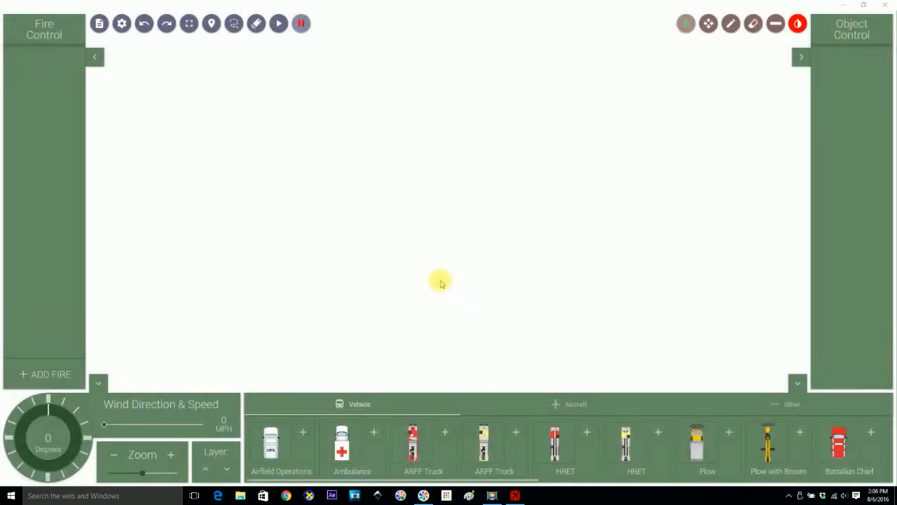
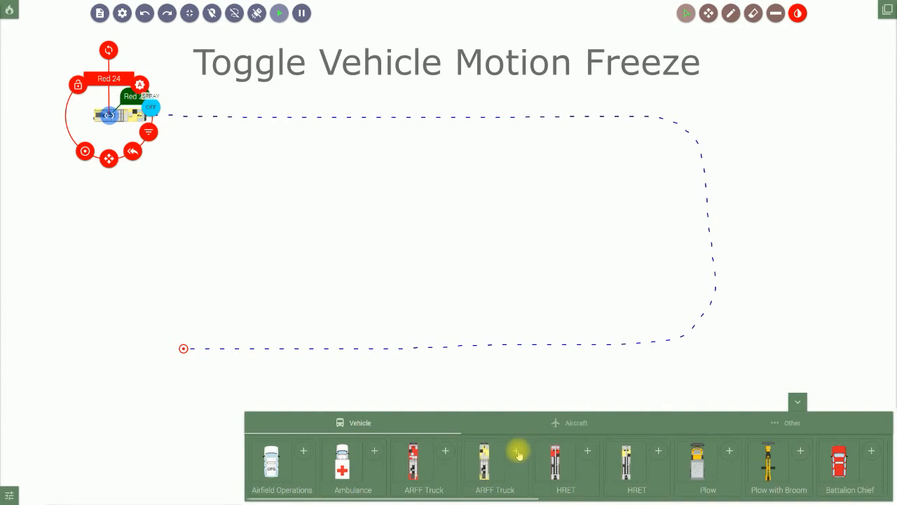
Place the ARFF Truck at the board's lower left and collapse the vehicle panel.
{"action": "left_click_drag", "start_coordinate": [449, 298], "coordinate": [84, 449]}
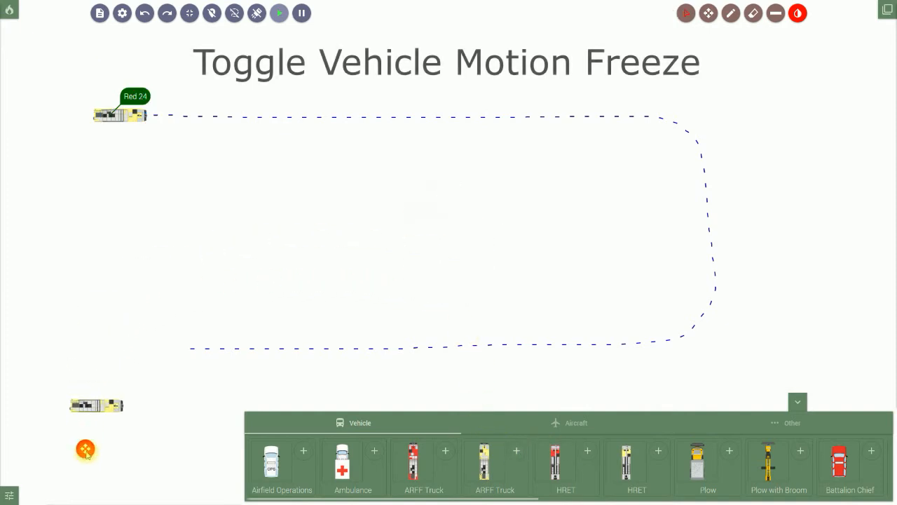
{"action": "left_click", "coordinate": [806, 406]}
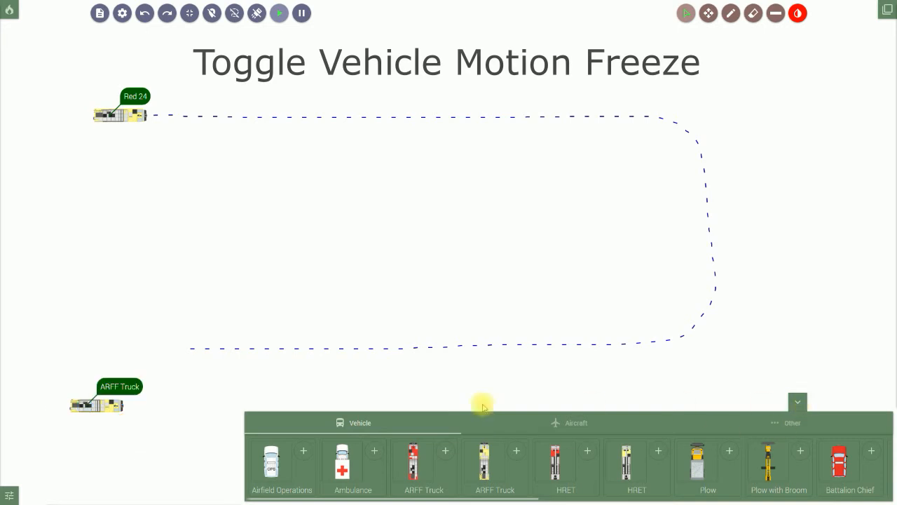
{"action": "left_click", "coordinate": [796, 403]}
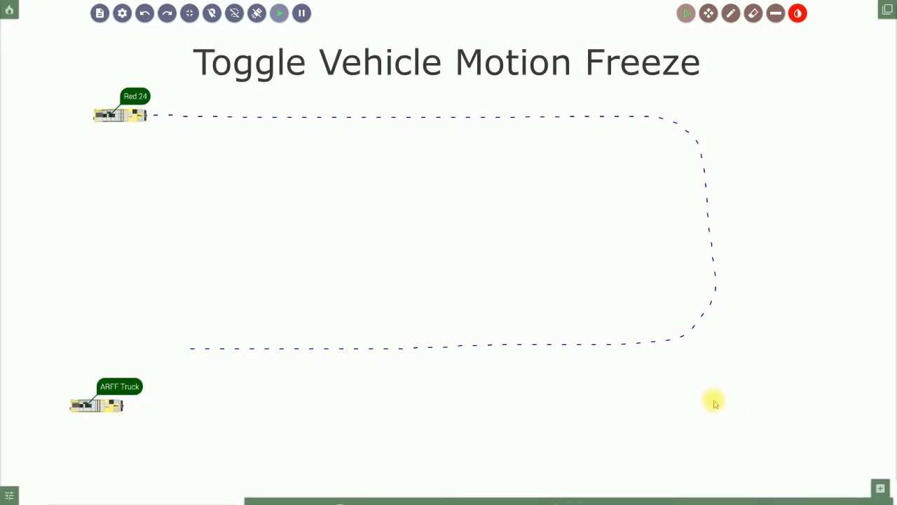
{"action": "left_click", "coordinate": [105, 406]}
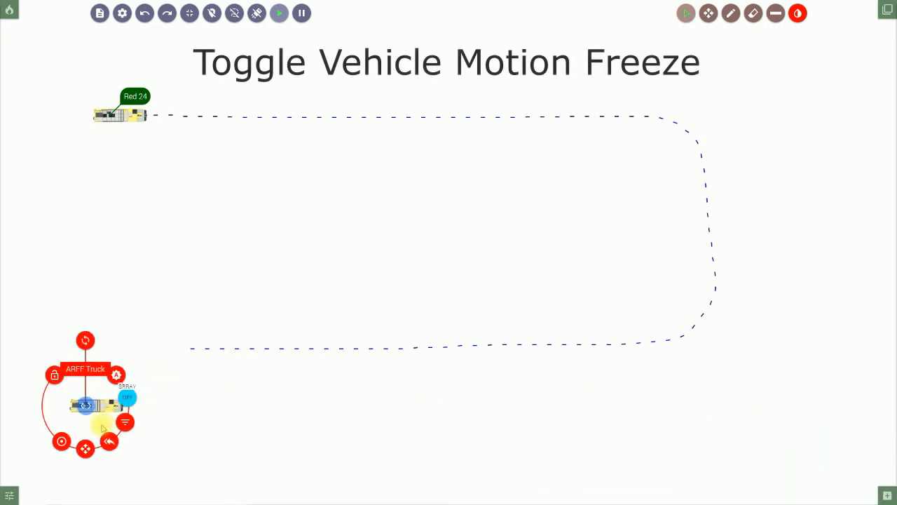
{"action": "left_click", "coordinate": [143, 409]}
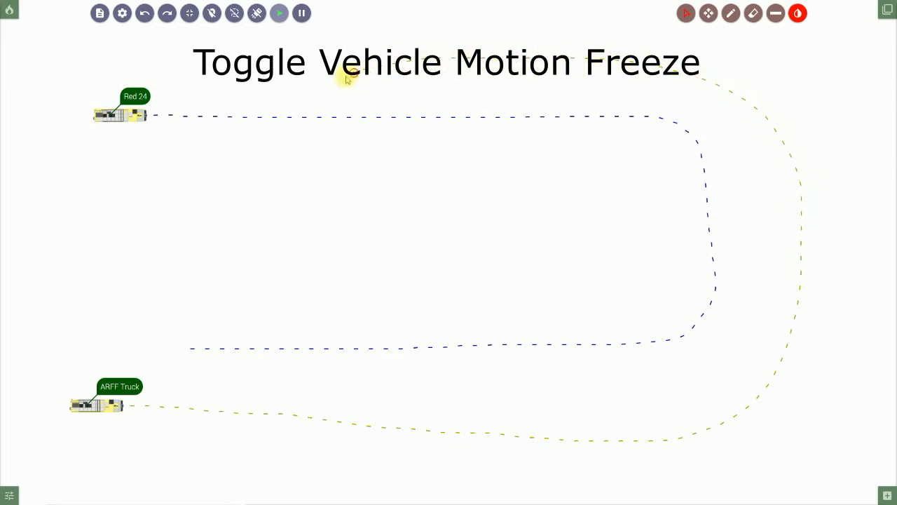
Check the ARFF Truck's dashed route, then unfreeze motion so both vehicles drive.
{"action": "left_click", "coordinate": [310, 91]}
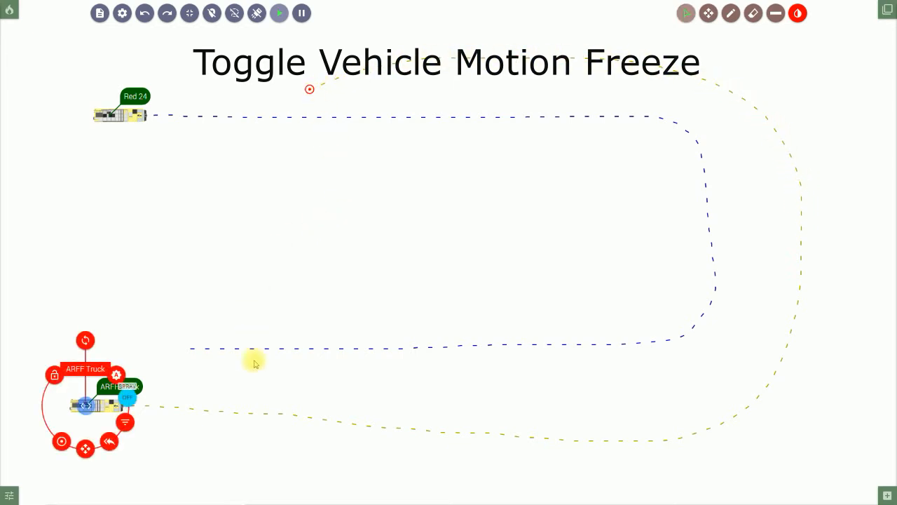
{"action": "left_click", "coordinate": [217, 452]}
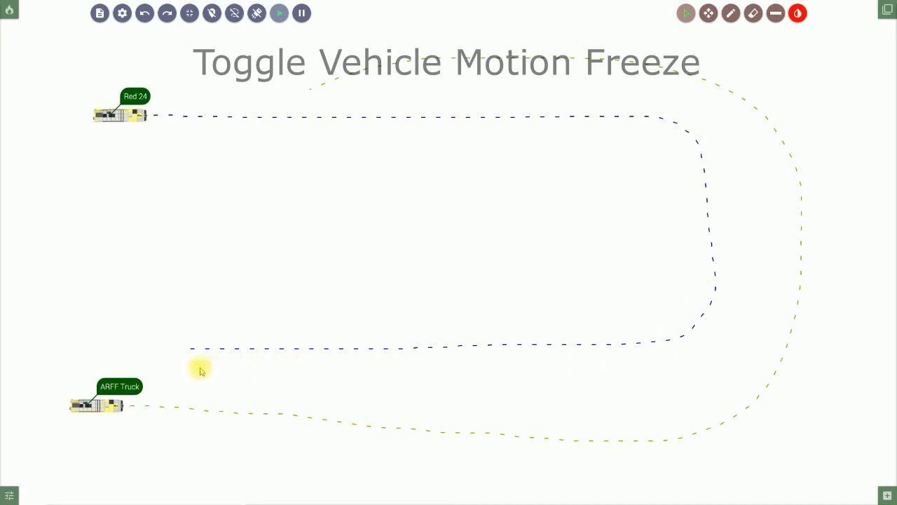
{"action": "left_click", "coordinate": [257, 15]}
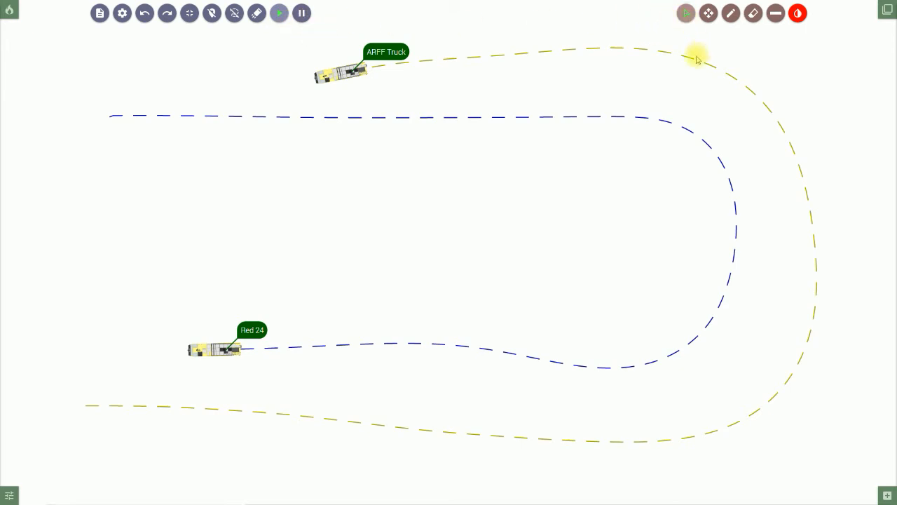
Switch to the Pan tool and bring up the board Settings.
{"action": "left_click", "coordinate": [709, 14]}
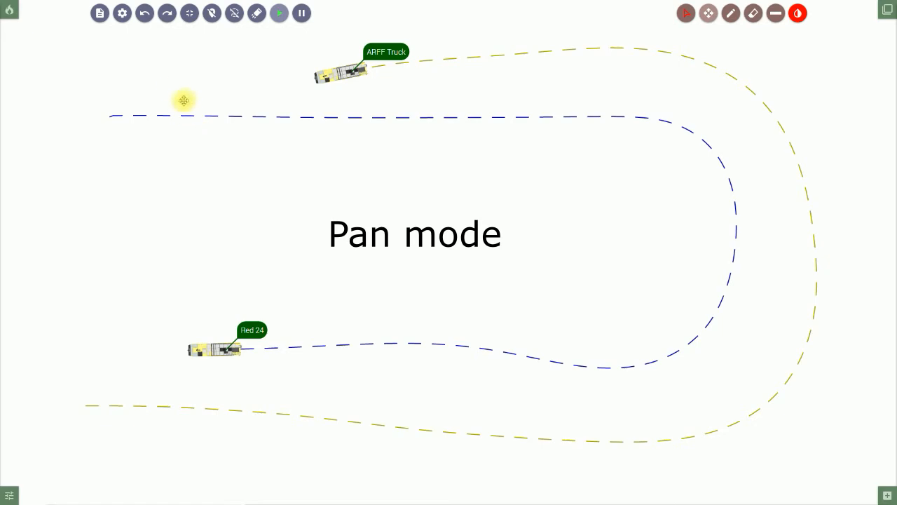
{"action": "left_click", "coordinate": [122, 13]}
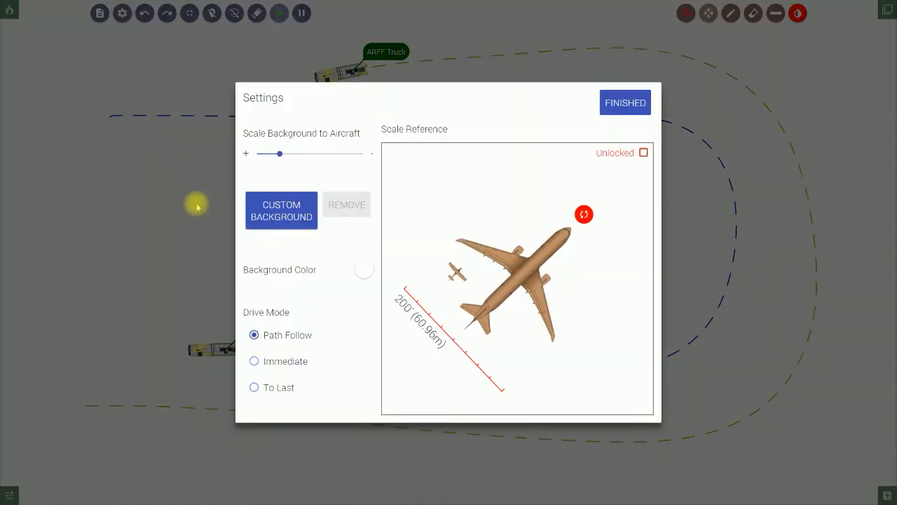
Set Albany Airfield as the custom background, lock the scale reference, and finish Settings.
{"action": "left_click", "coordinate": [294, 214]}
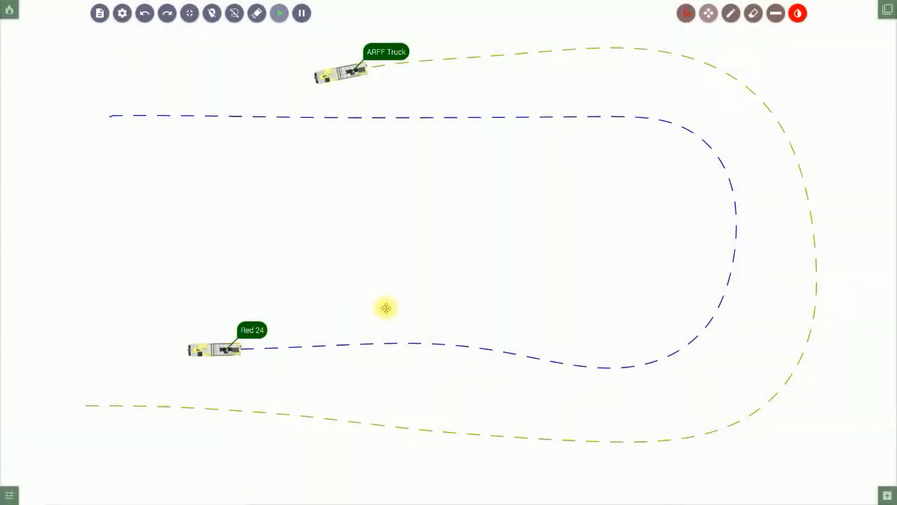
{"action": "scroll", "coordinate": [468, 305], "scroll_direction": "down", "scroll_amount": 4}
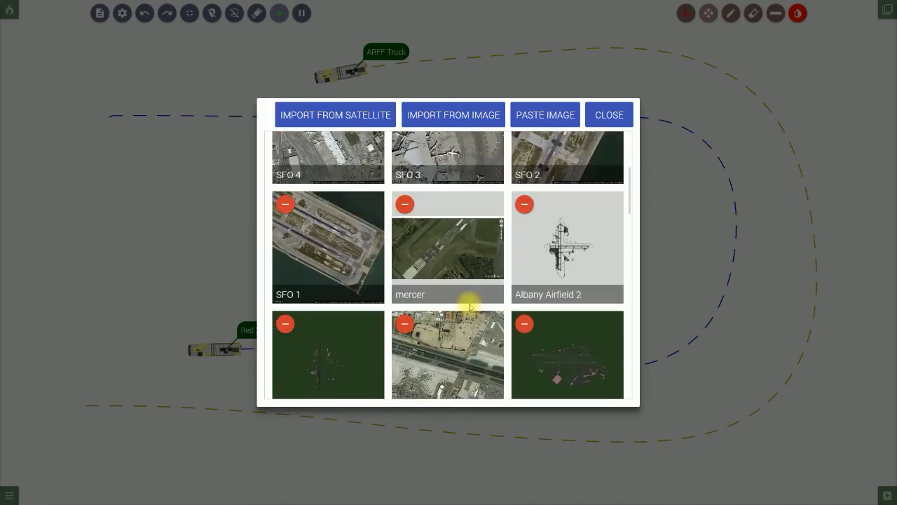
{"action": "left_click", "coordinate": [340, 280]}
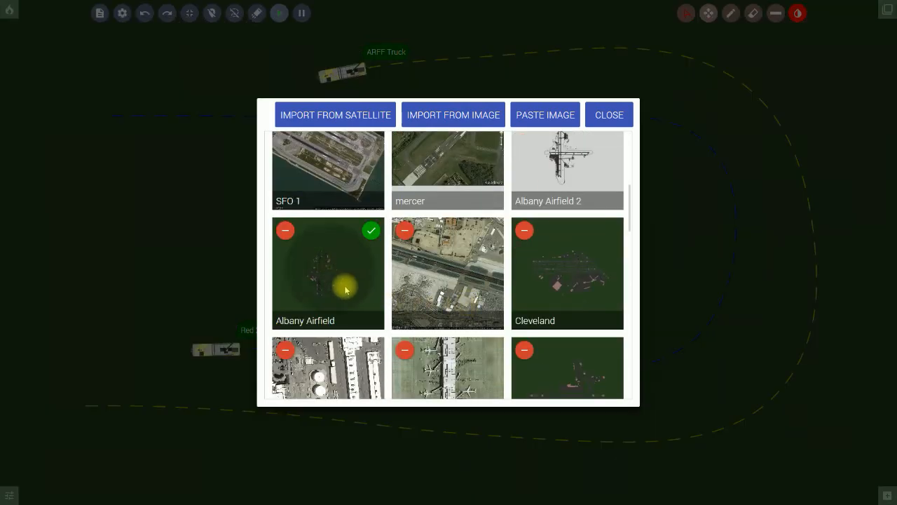
{"action": "left_click", "coordinate": [608, 115]}
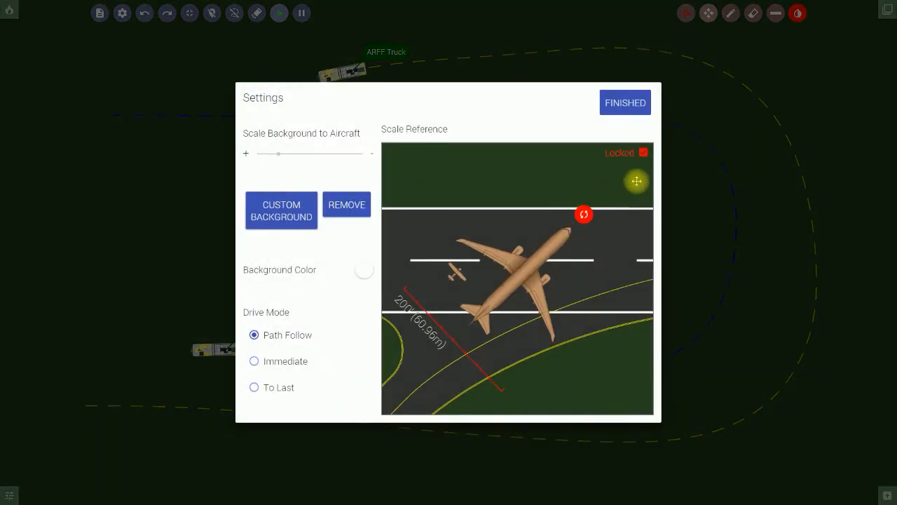
{"action": "left_click", "coordinate": [642, 154]}
{"action": "left_click", "coordinate": [625, 105]}
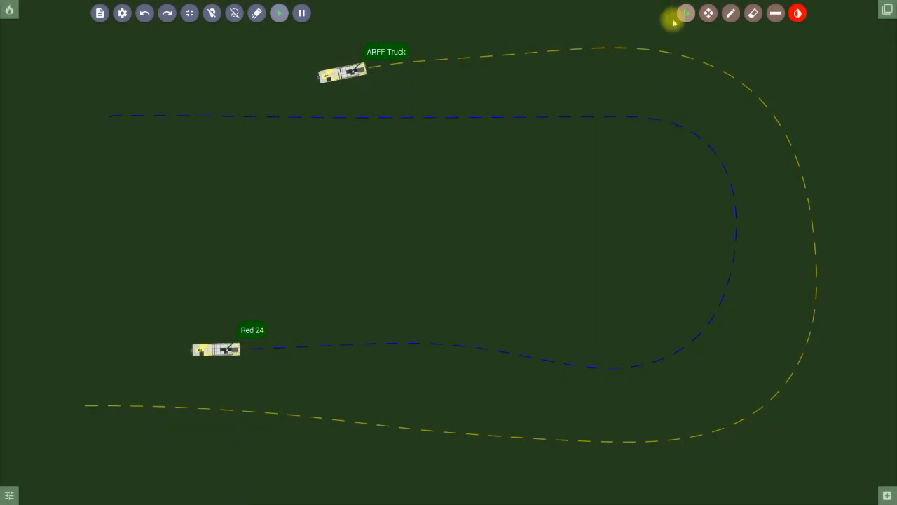
Pause vehicle motion, then delete the ARFF Truck and Red 24 with their routes.
{"action": "left_click", "coordinate": [344, 76]}
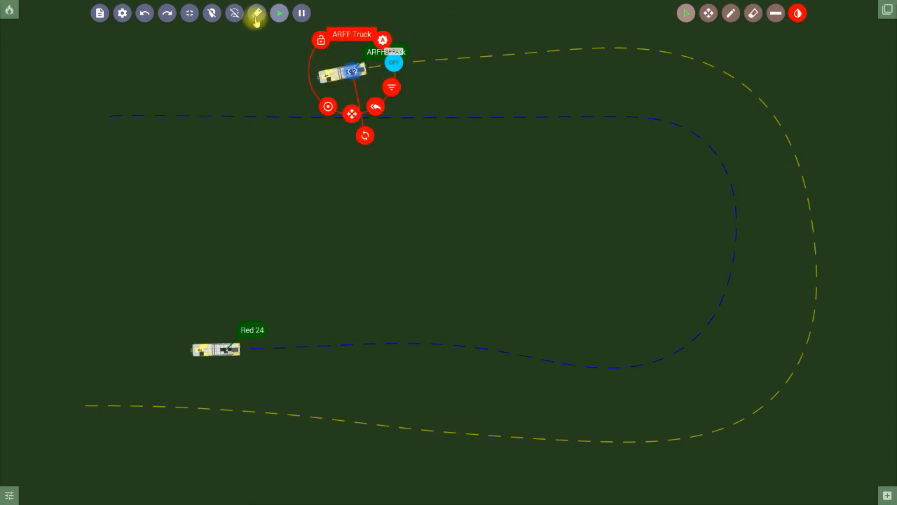
{"action": "left_click", "coordinate": [301, 12]}
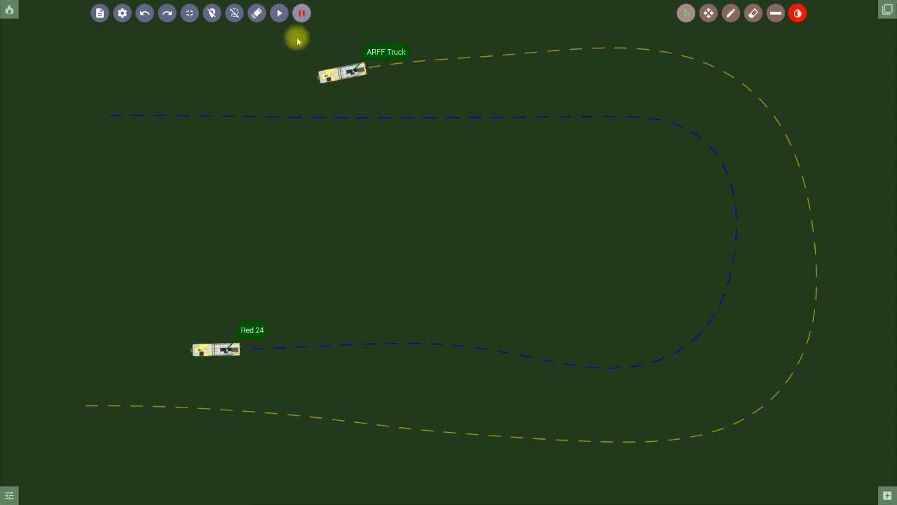
{"action": "left_click", "coordinate": [345, 77]}
{"action": "left_click", "coordinate": [381, 38]}
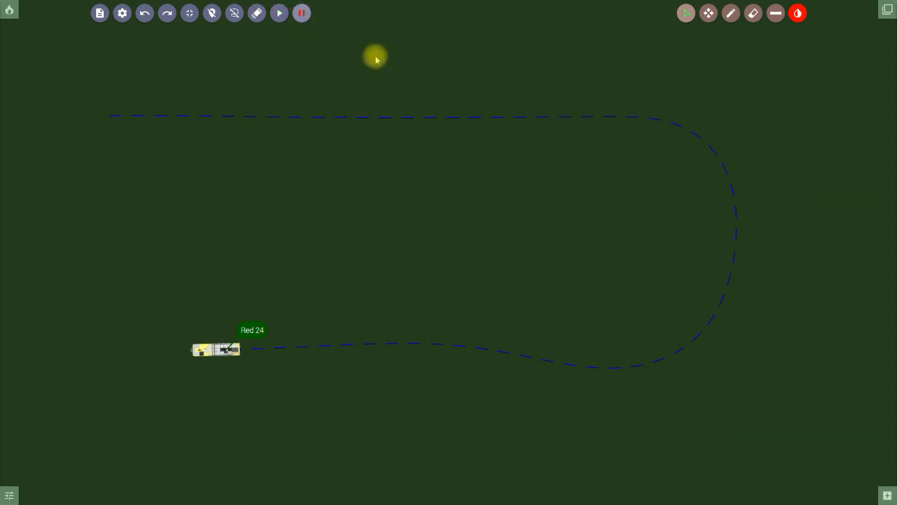
{"action": "left_click", "coordinate": [210, 349]}
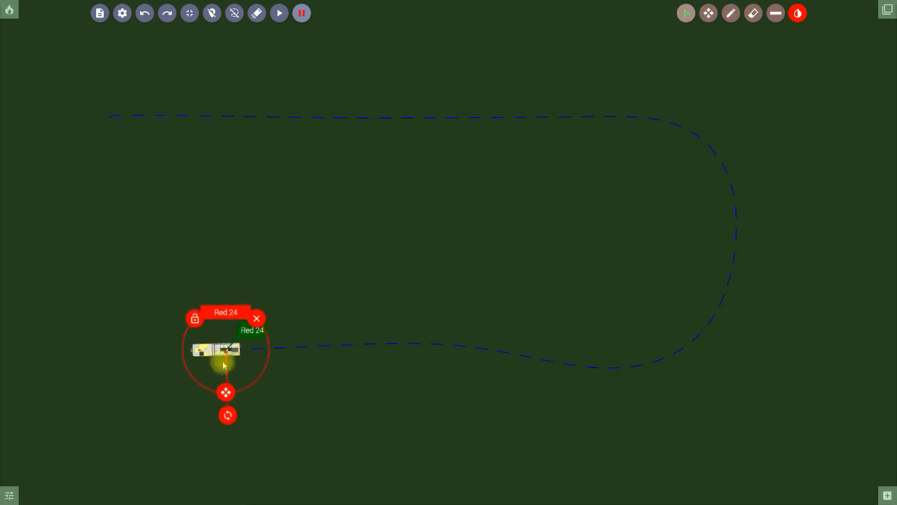
{"action": "left_click", "coordinate": [255, 317]}
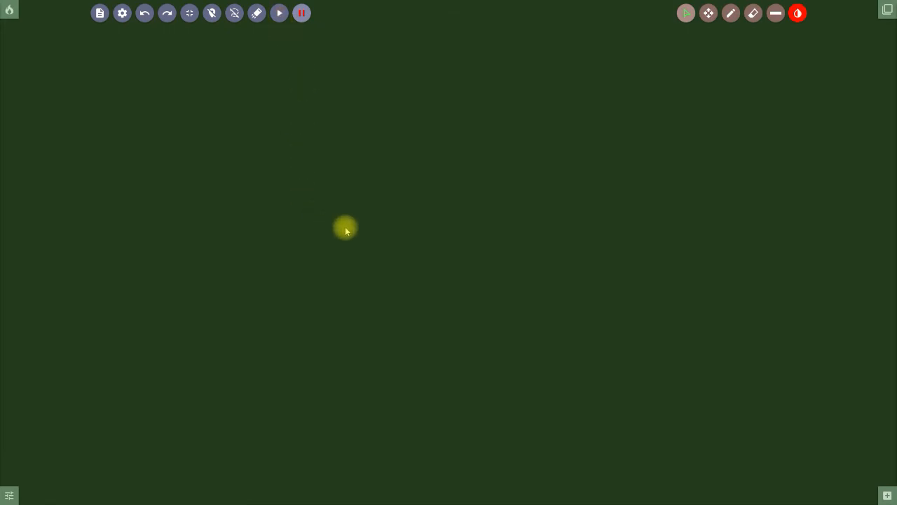
Pan and zoom the map to centre the runway intersection beside the vertical taxiway.
{"action": "left_click_drag", "start_coordinate": [342, 218], "coordinate": [386, 241]}
{"action": "scroll", "coordinate": [404, 245], "scroll_direction": "down", "scroll_amount": 5}
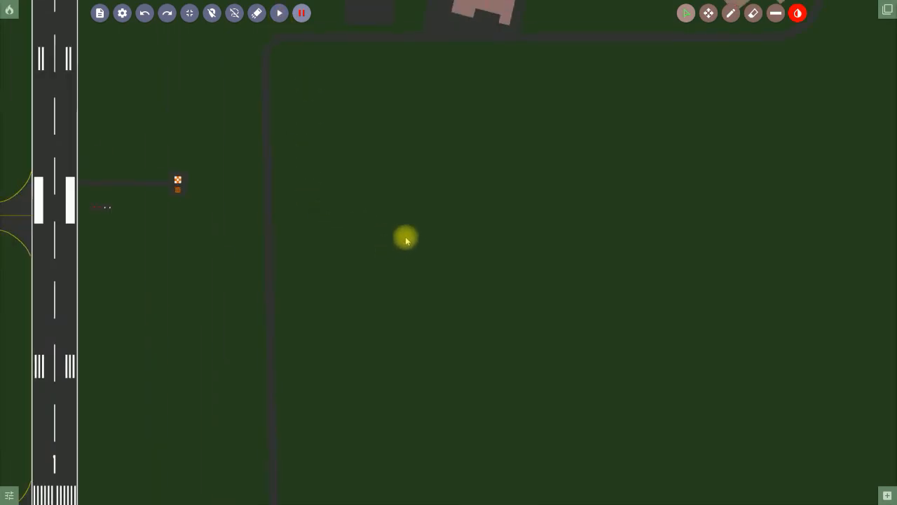
{"action": "left_click", "coordinate": [708, 13]}
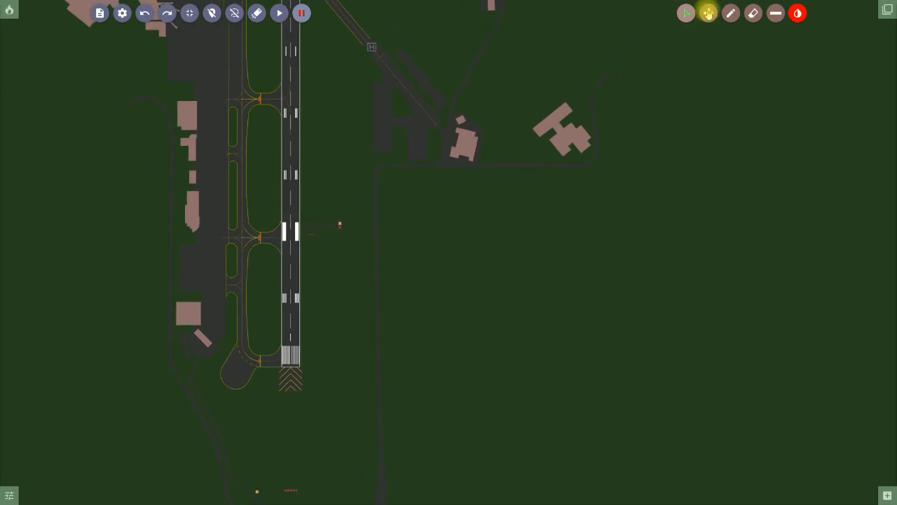
{"action": "left_click_drag", "start_coordinate": [483, 138], "coordinate": [584, 394]}
{"action": "left_click_drag", "start_coordinate": [450, 205], "coordinate": [443, 319]}
{"action": "left_click_drag", "start_coordinate": [399, 243], "coordinate": [405, 257]}
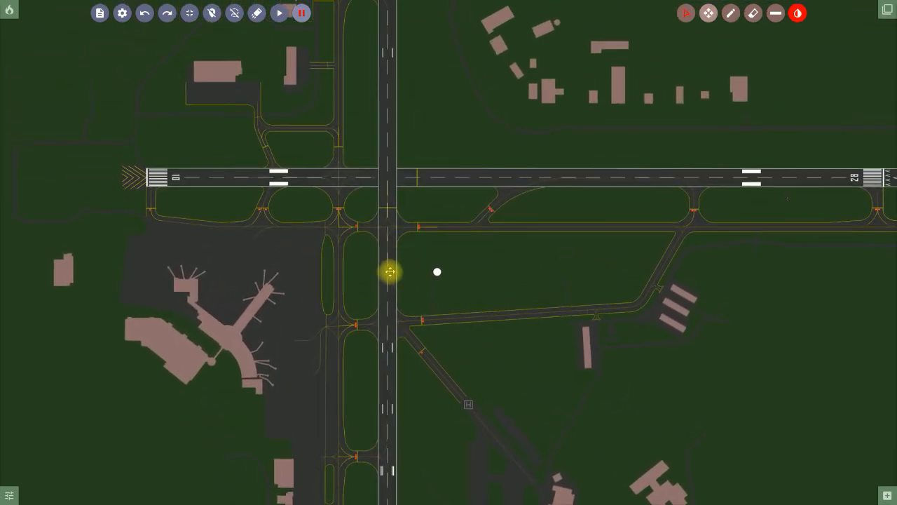
{"action": "scroll", "coordinate": [394, 254], "scroll_direction": "up", "scroll_amount": 2}
{"action": "scroll", "coordinate": [349, 226], "scroll_direction": "up", "scroll_amount": 3}
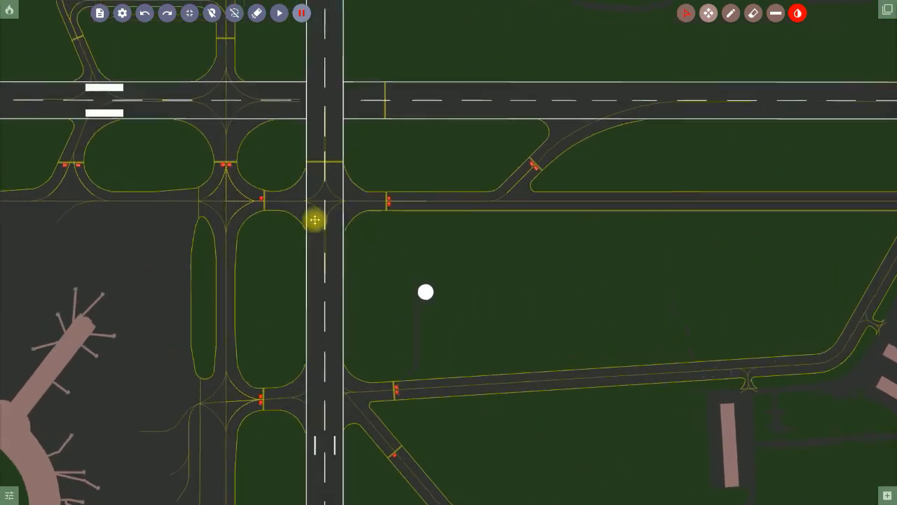
{"action": "left_click_drag", "start_coordinate": [320, 213], "coordinate": [527, 304]}
{"action": "scroll", "coordinate": [398, 221], "scroll_direction": "up", "scroll_amount": 2}
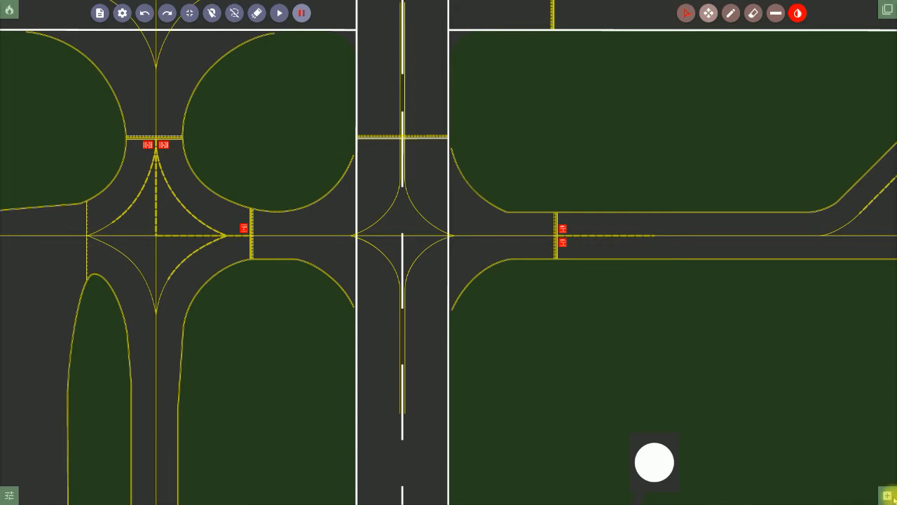
Add a 777xxA3 from the aircraft list and place it on the vertical taxiway.
{"action": "left_click", "coordinate": [655, 462]}
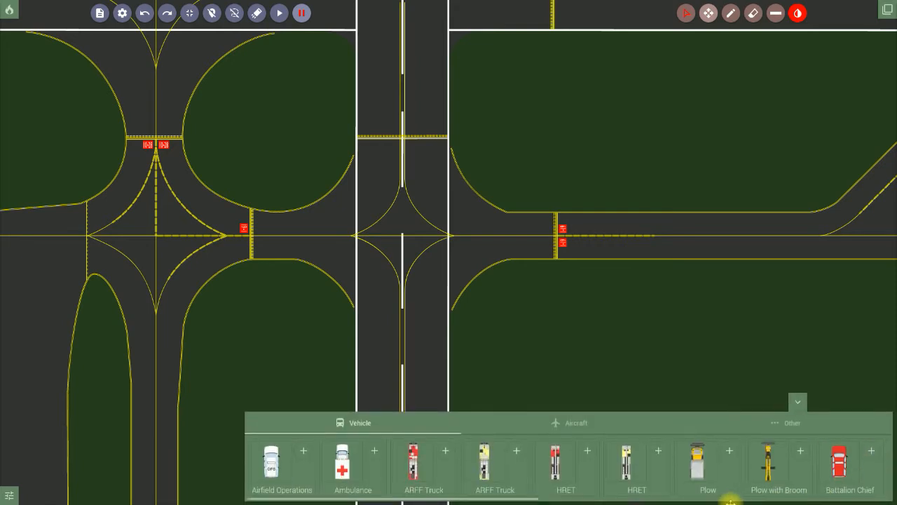
{"action": "left_click", "coordinate": [576, 423]}
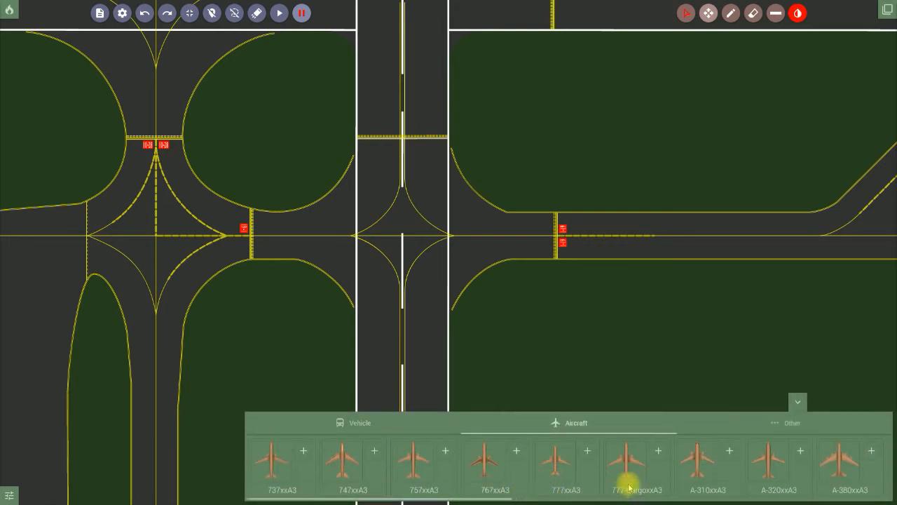
{"action": "left_click", "coordinate": [588, 455]}
{"action": "left_click_drag", "start_coordinate": [439, 296], "coordinate": [404, 314]}
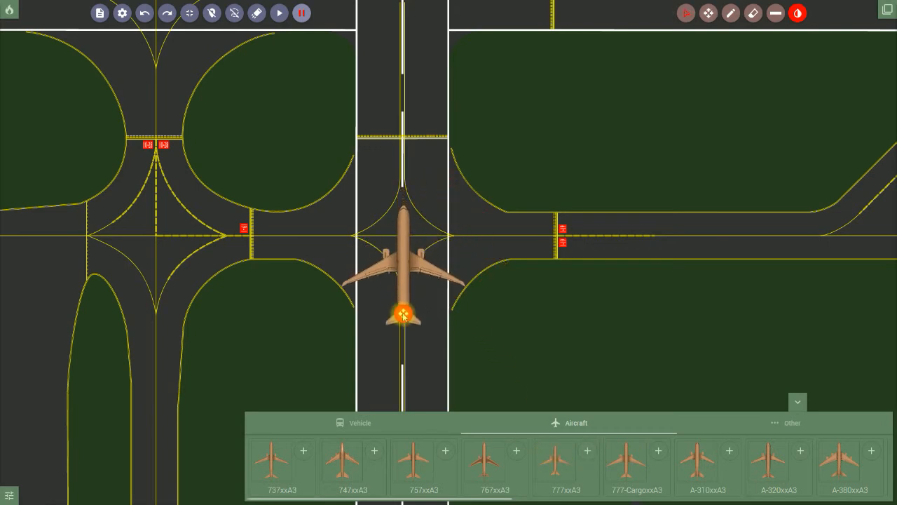
{"action": "left_click", "coordinate": [483, 344]}
Add an ARFF Truck, rotate it and position it just north of the 777, then collapse the panel.
{"action": "left_click", "coordinate": [365, 424]}
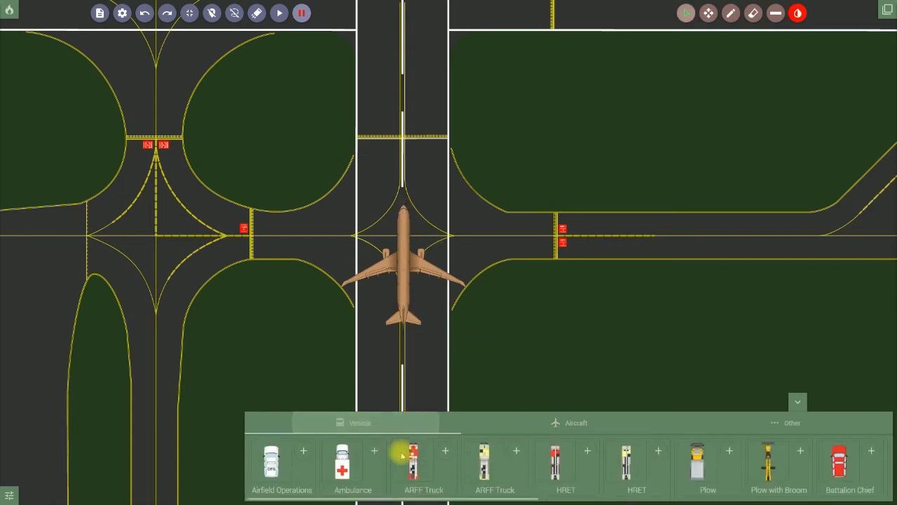
{"action": "left_click", "coordinate": [517, 451]}
{"action": "left_click_drag", "start_coordinate": [449, 294], "coordinate": [400, 198]}
{"action": "left_click_drag", "start_coordinate": [401, 91], "coordinate": [464, 153]}
{"action": "scroll", "coordinate": [396, 173], "scroll_direction": "up", "scroll_amount": 5}
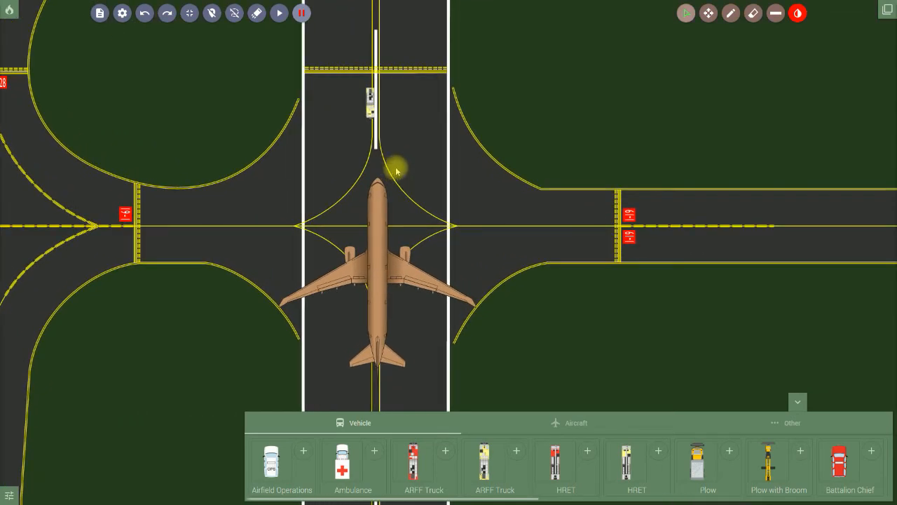
{"action": "left_click", "coordinate": [373, 116]}
{"action": "mouse_move", "coordinate": [370, 140]}
{"action": "left_mouse_down"}
{"action": "mouse_move", "coordinate": [376, 180]}
{"action": "mouse_move", "coordinate": [380, 143]}
{"action": "left_mouse_up"}
{"action": "left_click", "coordinate": [404, 160]}
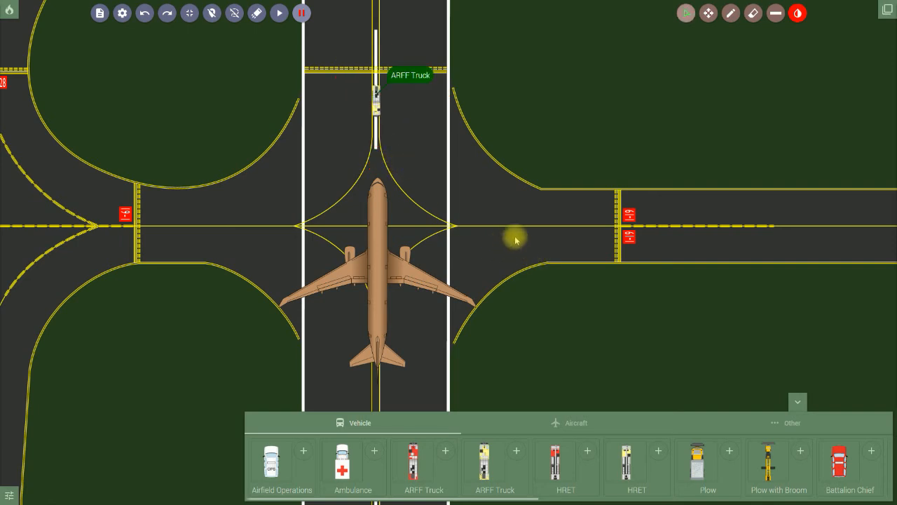
{"action": "left_click", "coordinate": [798, 402]}
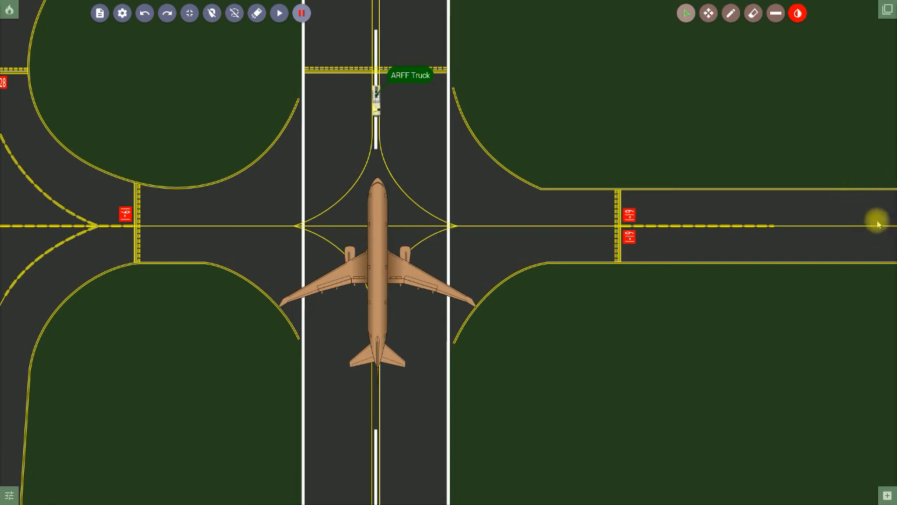
{"action": "left_click", "coordinate": [708, 13]}
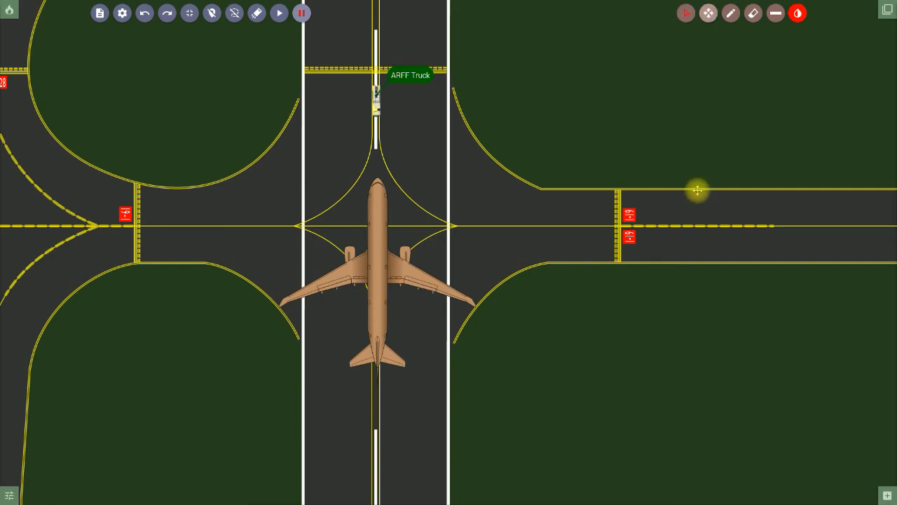
Pan and zoom around the airport, viewing runway 10-28 and the terminal.
{"action": "left_click_drag", "start_coordinate": [793, 134], "coordinate": [153, 237]}
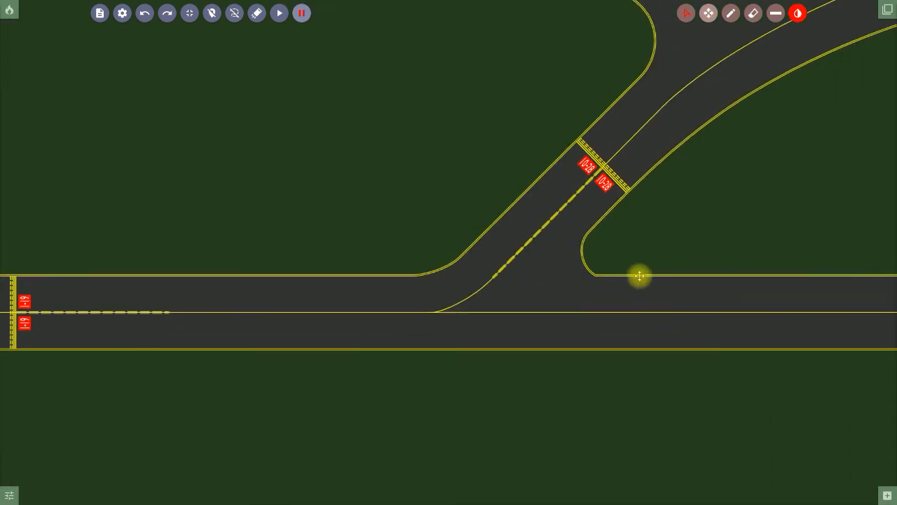
{"action": "left_click_drag", "start_coordinate": [637, 274], "coordinate": [532, 230]}
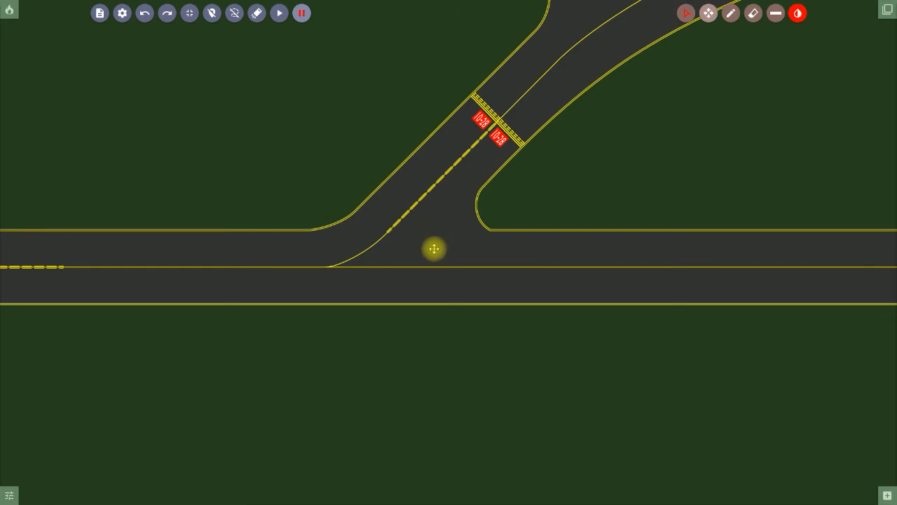
{"action": "scroll", "coordinate": [434, 249], "scroll_direction": "down", "scroll_amount": 5}
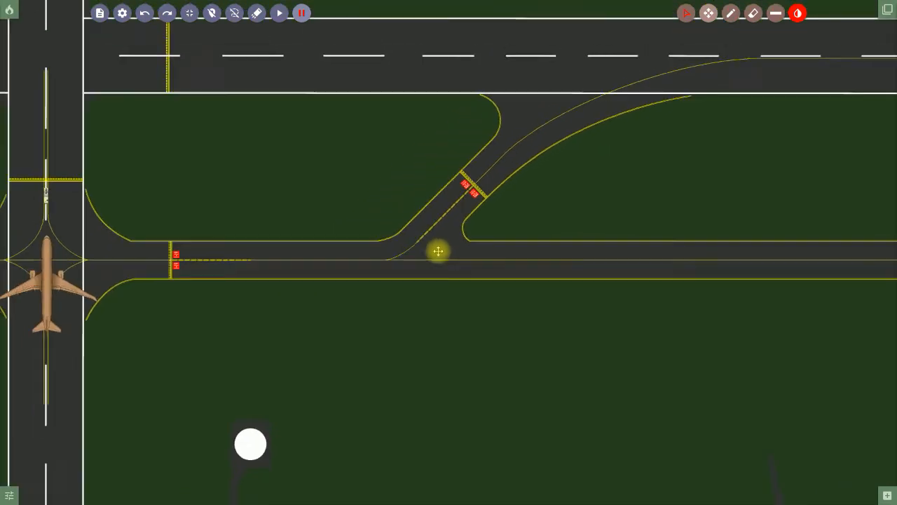
{"action": "left_click_drag", "start_coordinate": [365, 282], "coordinate": [725, 348]}
{"action": "scroll", "coordinate": [399, 272], "scroll_direction": "down", "scroll_amount": 4}
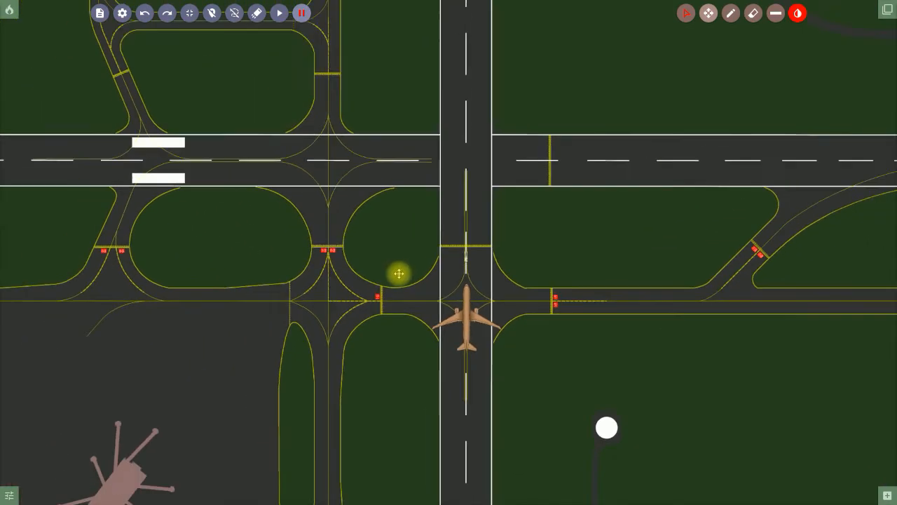
{"action": "scroll", "coordinate": [399, 271], "scroll_direction": "down", "scroll_amount": 3}
{"action": "left_click_drag", "start_coordinate": [327, 330], "coordinate": [407, 229]}
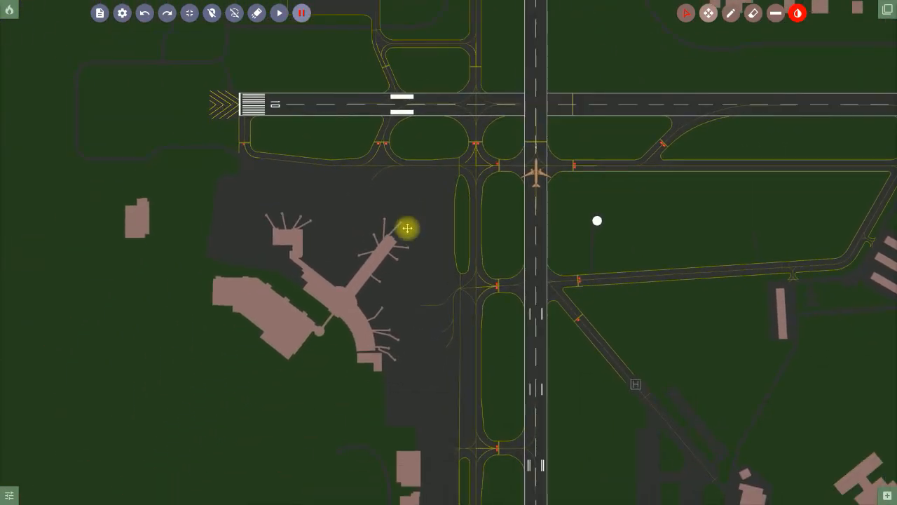
{"action": "scroll", "coordinate": [380, 270], "scroll_direction": "up", "scroll_amount": 1}
{"action": "scroll", "coordinate": [379, 270], "scroll_direction": "up", "scroll_amount": 6}
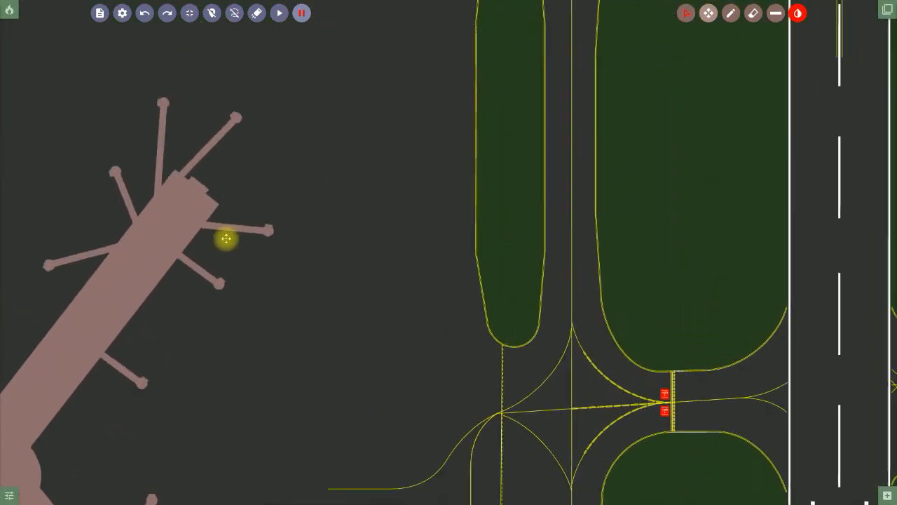
Zoom in close, centred on the 777 and ARFF Truck at the taxiway crossing.
{"action": "left_click_drag", "start_coordinate": [282, 286], "coordinate": [387, 299]}
{"action": "scroll", "coordinate": [351, 293], "scroll_direction": "down", "scroll_amount": 5}
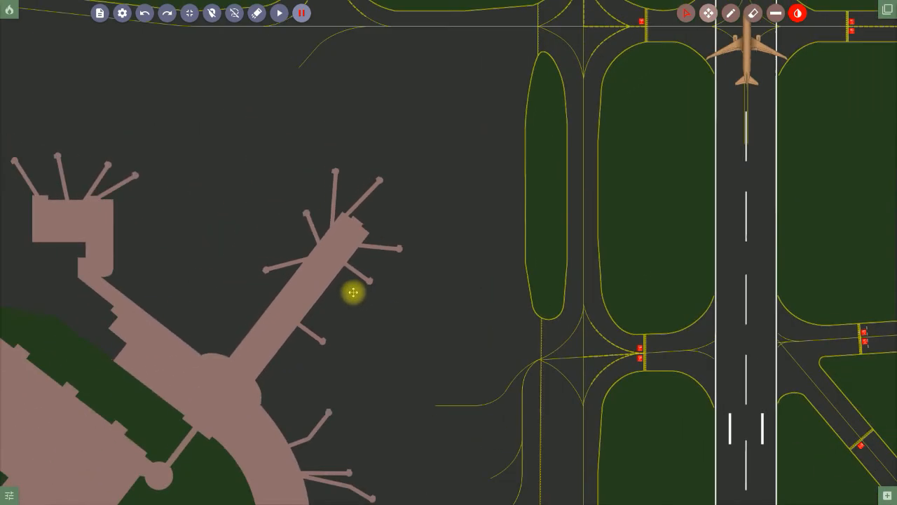
{"action": "scroll", "coordinate": [371, 295], "scroll_direction": "down", "scroll_amount": 4}
{"action": "left_click_drag", "start_coordinate": [603, 252], "coordinate": [433, 312]}
{"action": "scroll", "coordinate": [433, 312], "scroll_direction": "up", "scroll_amount": 6}
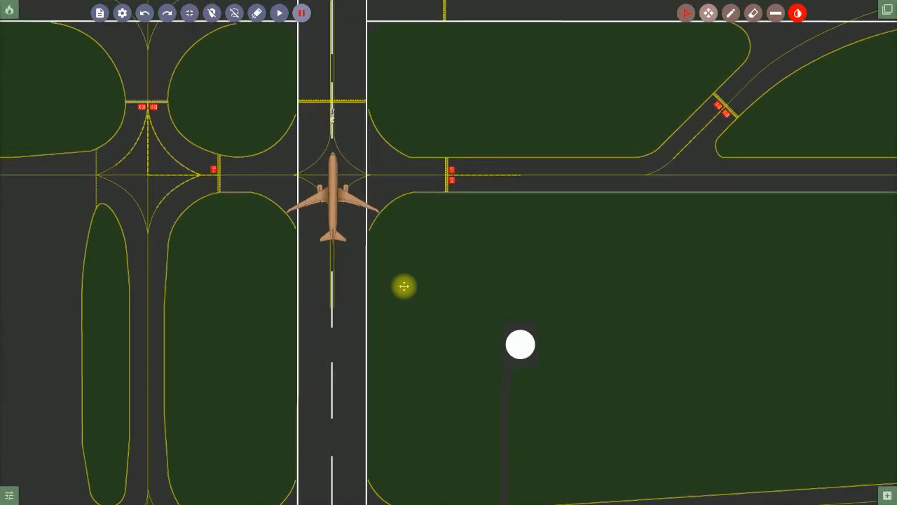
{"action": "scroll", "coordinate": [410, 290], "scroll_direction": "up", "scroll_amount": 2}
{"action": "left_click_drag", "start_coordinate": [411, 291], "coordinate": [455, 358]}
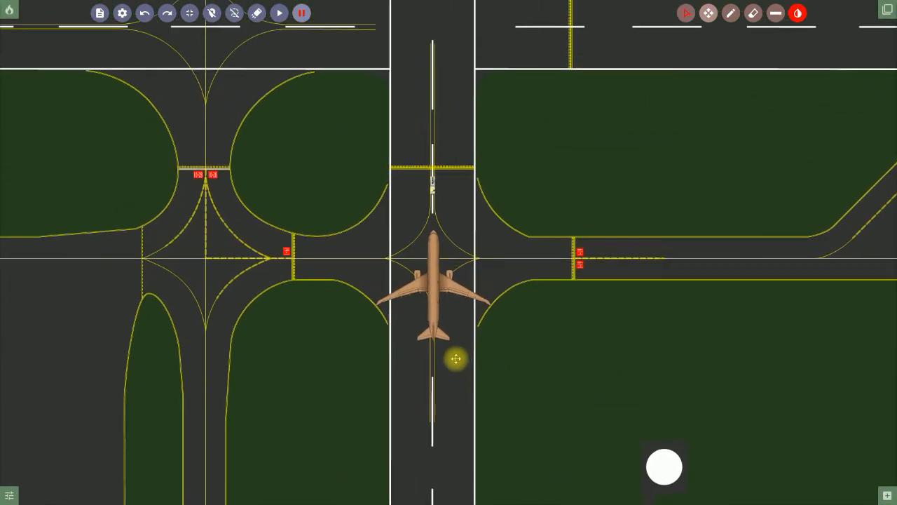
{"action": "left_click_drag", "start_coordinate": [464, 297], "coordinate": [468, 280]}
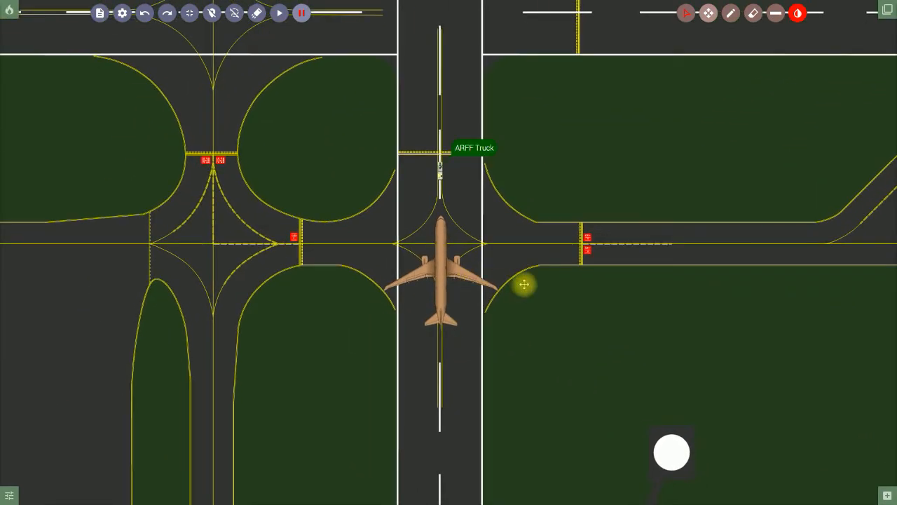
{"action": "scroll", "coordinate": [443, 307], "scroll_direction": "up", "scroll_amount": 2}
{"action": "scroll", "coordinate": [442, 301], "scroll_direction": "up", "scroll_amount": 5}
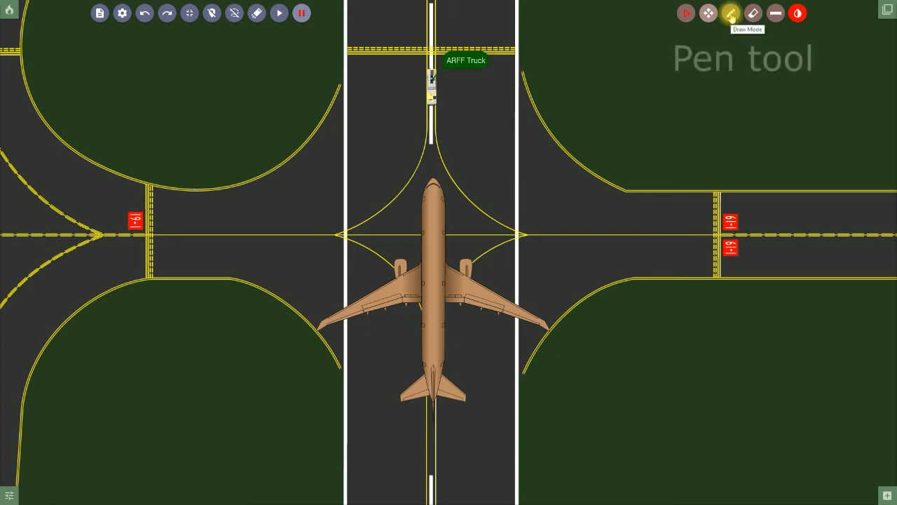
Draw a red flame squiggle along the plane's right side and a green arrow at the nose.
{"action": "left_click", "coordinate": [731, 16]}
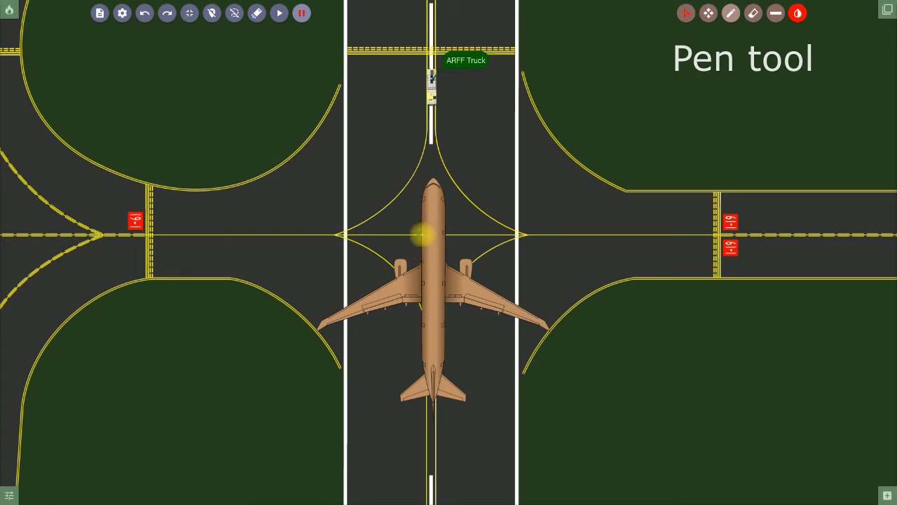
{"action": "mouse_move", "coordinate": [446, 216]}
{"action": "left_mouse_down"}
{"action": "mouse_move", "coordinate": [484, 250]}
{"action": "mouse_move", "coordinate": [495, 284]}
{"action": "mouse_move", "coordinate": [487, 325]}
{"action": "mouse_move", "coordinate": [460, 344]}
{"action": "mouse_move", "coordinate": [455, 366]}
{"action": "left_mouse_up"}
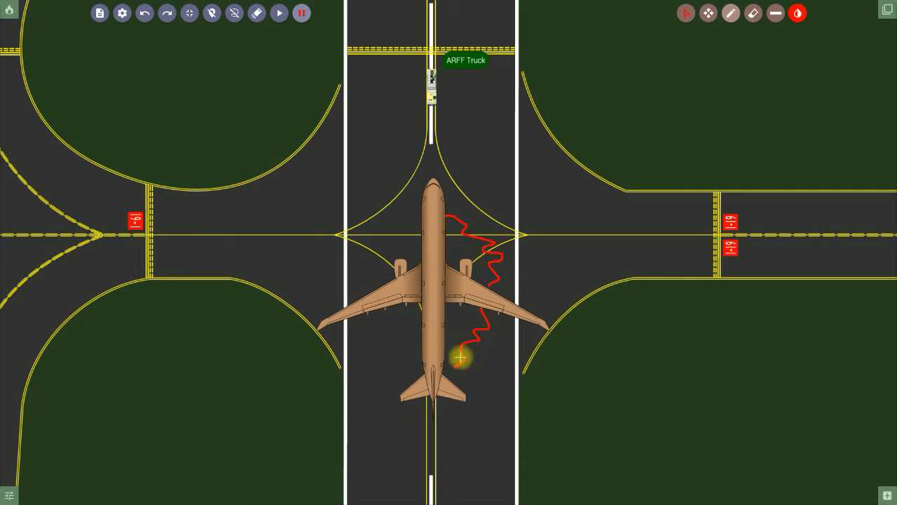
{"action": "left_click", "coordinate": [799, 14]}
{"action": "left_click", "coordinate": [795, 171]}
{"action": "mouse_move", "coordinate": [407, 228]}
{"action": "left_mouse_down"}
{"action": "mouse_move", "coordinate": [381, 223]}
{"action": "mouse_move", "coordinate": [392, 222]}
{"action": "left_mouse_up"}
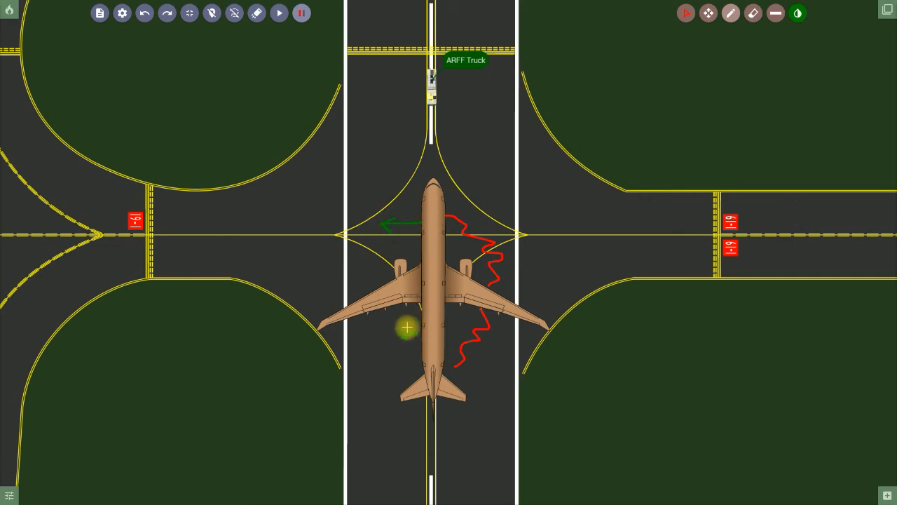
Add green marks: a wing-root arrow, taxiway X's, an upper-left grass oval, a right-taxiway loop.
{"action": "left_click_drag", "start_coordinate": [420, 283], "coordinate": [403, 313]}
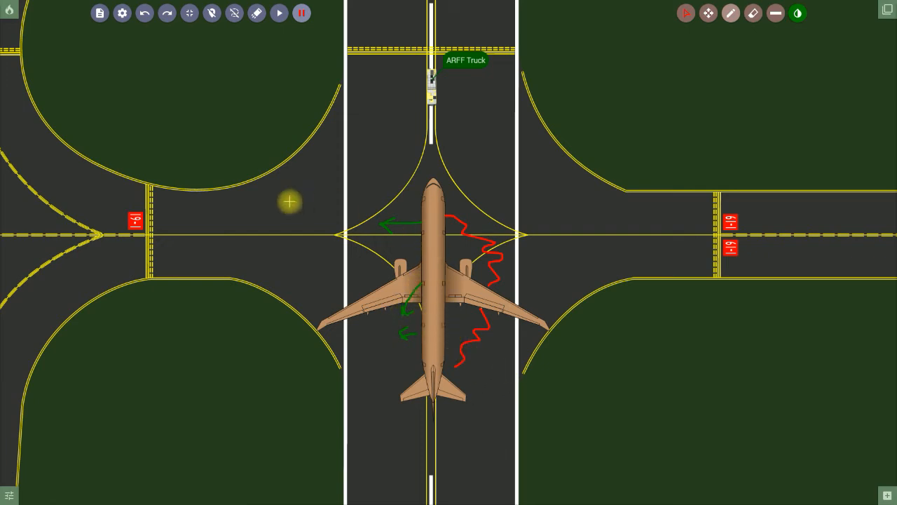
{"action": "mouse_move", "coordinate": [277, 215]}
{"action": "left_mouse_down"}
{"action": "mouse_move", "coordinate": [261, 241]}
{"action": "mouse_move", "coordinate": [289, 249]}
{"action": "left_mouse_up"}
{"action": "mouse_move", "coordinate": [206, 222]}
{"action": "left_mouse_down"}
{"action": "mouse_move", "coordinate": [188, 250]}
{"action": "mouse_move", "coordinate": [218, 250]}
{"action": "left_mouse_up"}
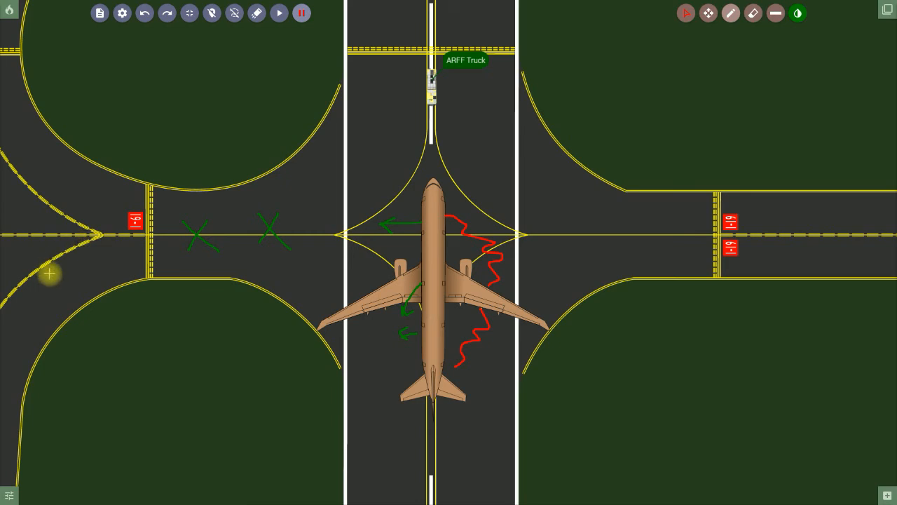
{"action": "left_click_drag", "start_coordinate": [42, 243], "coordinate": [62, 270]}
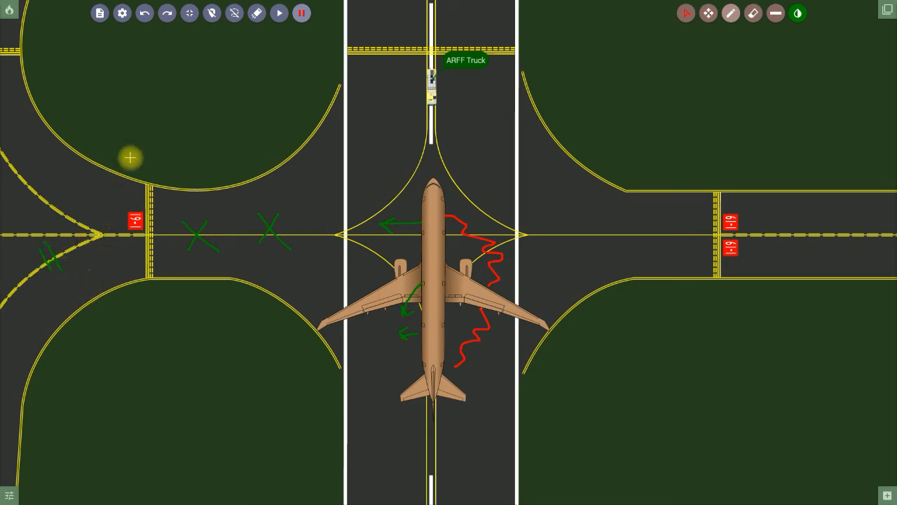
{"action": "mouse_move", "coordinate": [132, 73]}
{"action": "left_mouse_down"}
{"action": "mouse_move", "coordinate": [177, 103]}
{"action": "mouse_move", "coordinate": [128, 84]}
{"action": "left_mouse_up"}
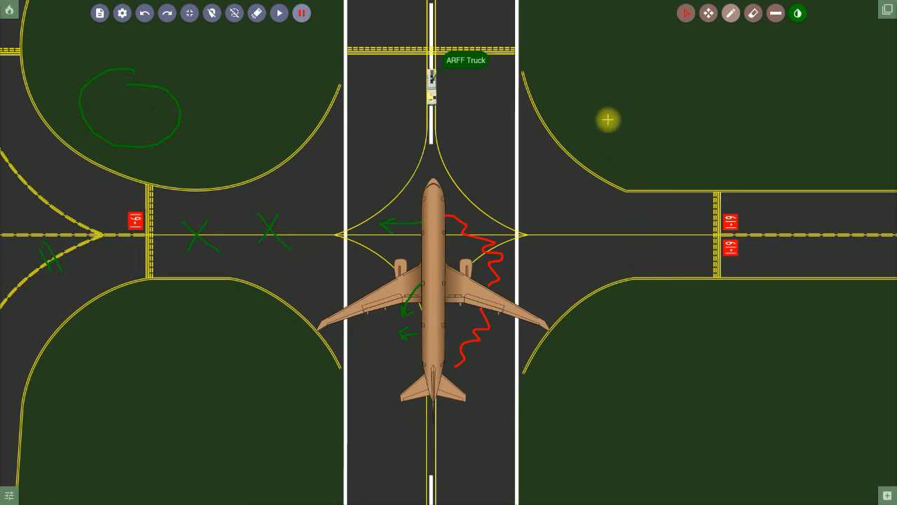
{"action": "mouse_move", "coordinate": [862, 259]}
{"action": "left_mouse_down"}
{"action": "mouse_move", "coordinate": [839, 269]}
{"action": "mouse_move", "coordinate": [859, 262]}
{"action": "mouse_move", "coordinate": [857, 274]}
{"action": "left_mouse_up"}
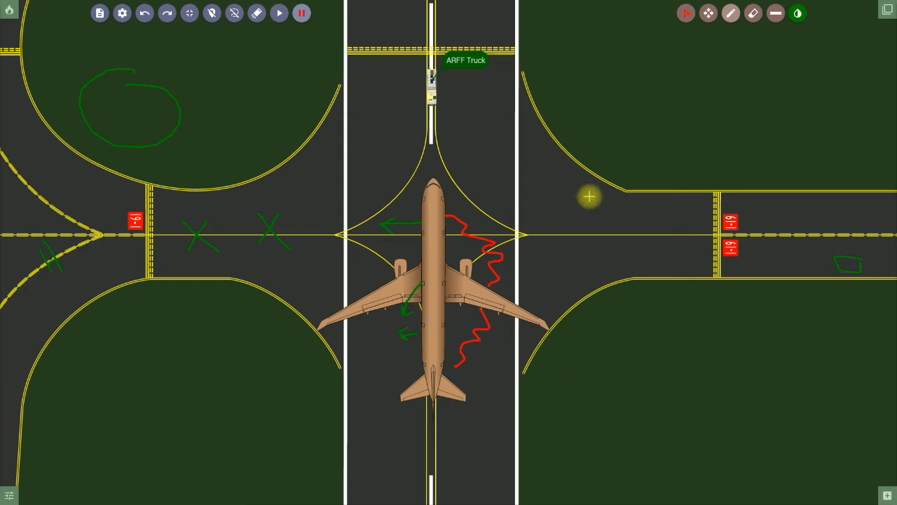
Erase the red flame squiggle beside the airliner's right wing.
{"action": "left_click", "coordinate": [752, 15]}
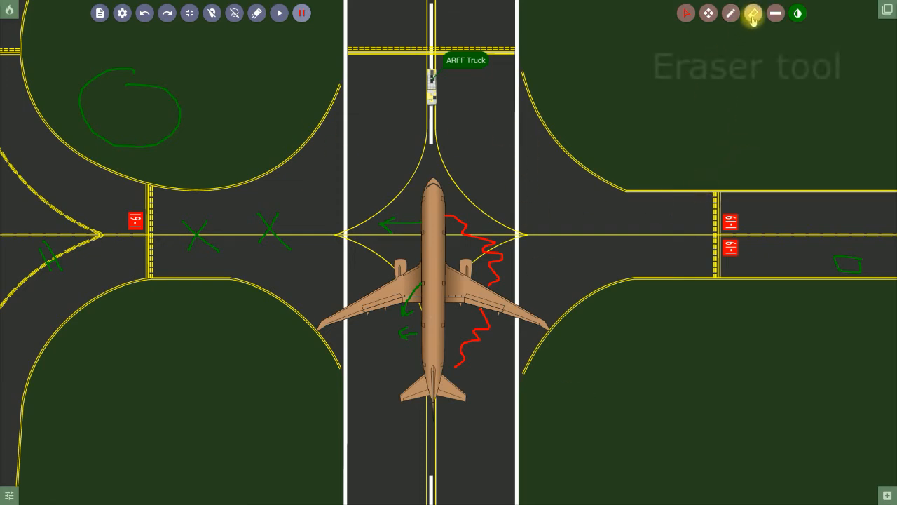
{"action": "mouse_move", "coordinate": [490, 243]}
{"action": "left_mouse_down"}
{"action": "mouse_move", "coordinate": [451, 220]}
{"action": "mouse_move", "coordinate": [490, 242]}
{"action": "mouse_move", "coordinate": [482, 337]}
{"action": "mouse_move", "coordinate": [465, 364]}
{"action": "mouse_move", "coordinate": [481, 353]}
{"action": "left_mouse_up"}
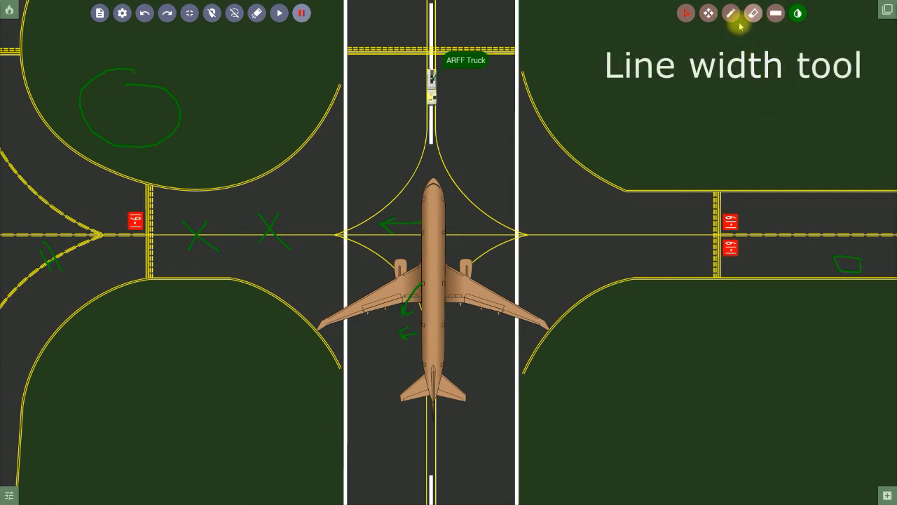
Draw a green wavy line down to the taxiway, then erase it.
{"action": "mouse_move", "coordinate": [633, 95]}
{"action": "left_mouse_down"}
{"action": "mouse_move", "coordinate": [631, 140]}
{"action": "mouse_move", "coordinate": [603, 232]}
{"action": "left_mouse_up"}
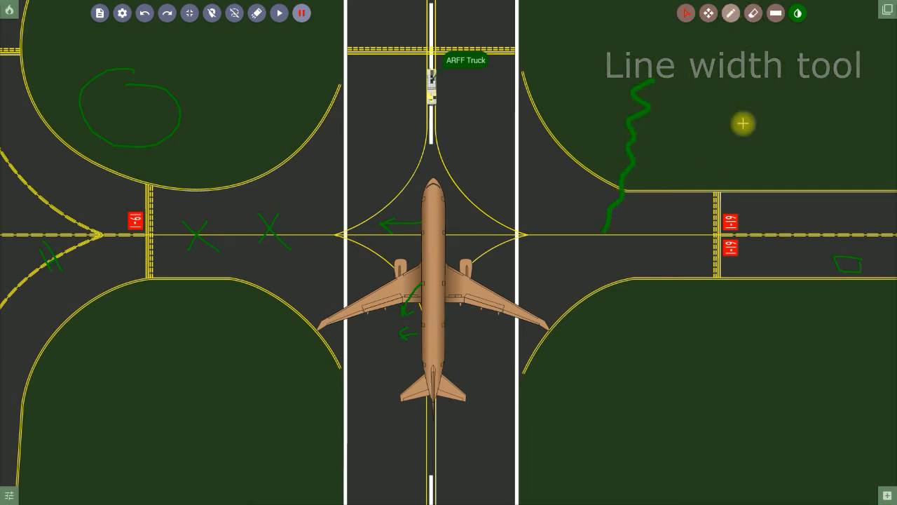
{"action": "left_click", "coordinate": [754, 18]}
{"action": "mouse_move", "coordinate": [654, 82]}
{"action": "left_mouse_down"}
{"action": "mouse_move", "coordinate": [626, 136]}
{"action": "mouse_move", "coordinate": [619, 212]}
{"action": "mouse_move", "coordinate": [572, 222]}
{"action": "mouse_move", "coordinate": [407, 222]}
{"action": "mouse_move", "coordinate": [386, 290]}
{"action": "mouse_move", "coordinate": [414, 300]}
{"action": "mouse_move", "coordinate": [249, 219]}
{"action": "mouse_move", "coordinate": [239, 234]}
{"action": "mouse_move", "coordinate": [156, 231]}
{"action": "mouse_move", "coordinate": [72, 270]}
{"action": "mouse_move", "coordinate": [85, 125]}
{"action": "mouse_move", "coordinate": [160, 138]}
{"action": "mouse_move", "coordinate": [145, 85]}
{"action": "mouse_move", "coordinate": [90, 106]}
{"action": "left_mouse_up"}
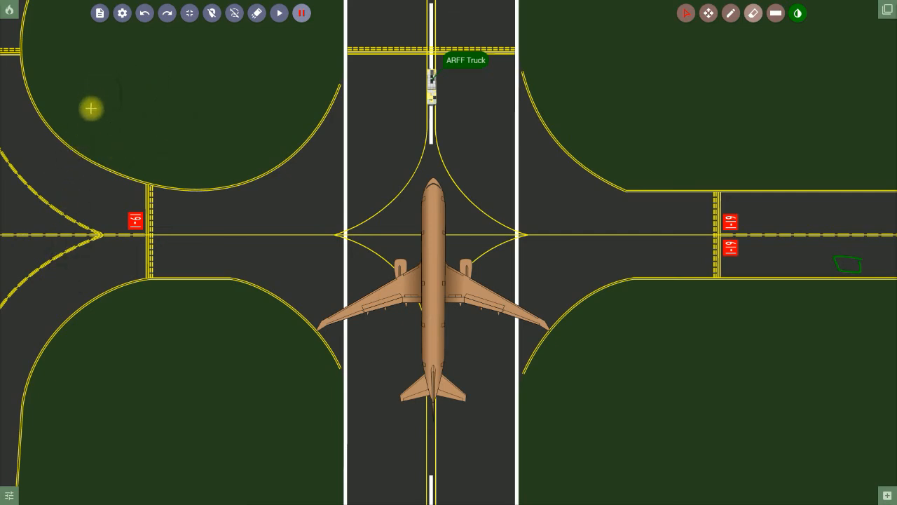
Draw a green line across the upper-right grass, then undo it.
{"action": "left_click", "coordinate": [732, 14]}
{"action": "left_click_drag", "start_coordinate": [708, 85], "coordinate": [589, 152]}
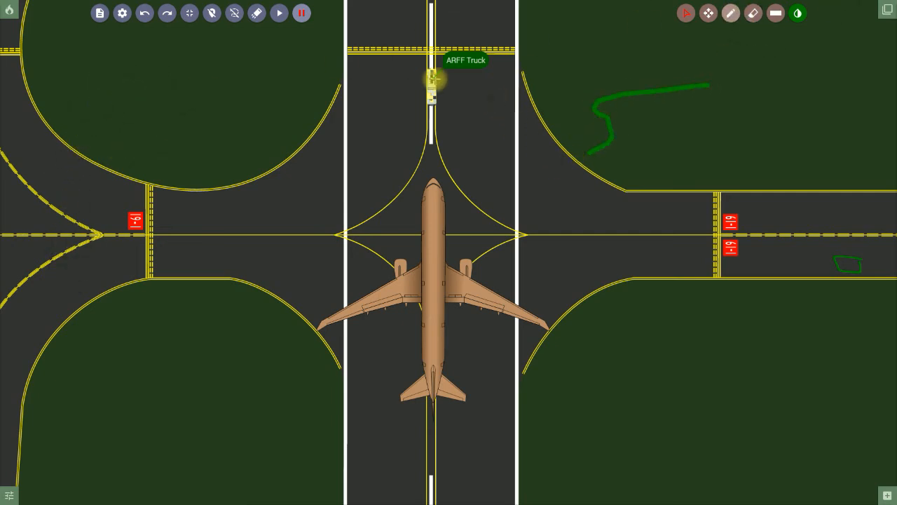
{"action": "left_click", "coordinate": [143, 14]}
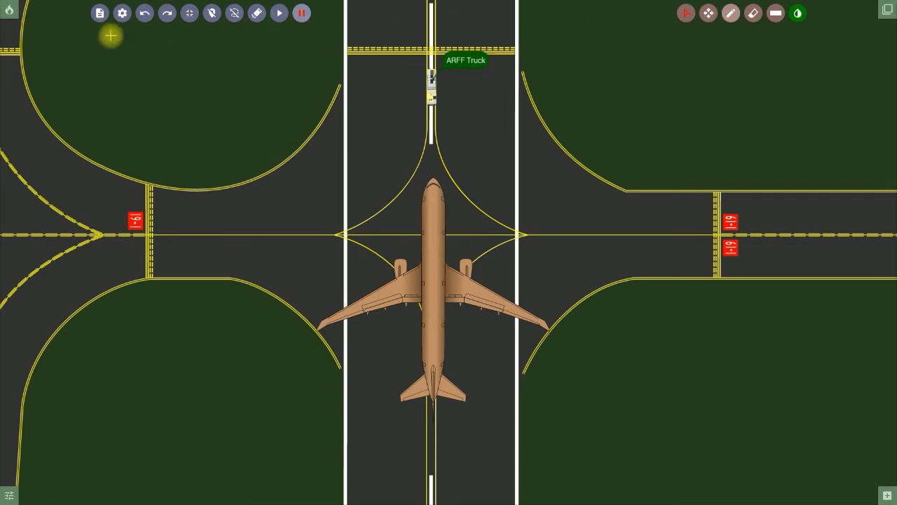
Expand the Fire Control, wind/zoom/layer settings, vehicle palette and Object Control side panels.
{"action": "left_click", "coordinate": [8, 9]}
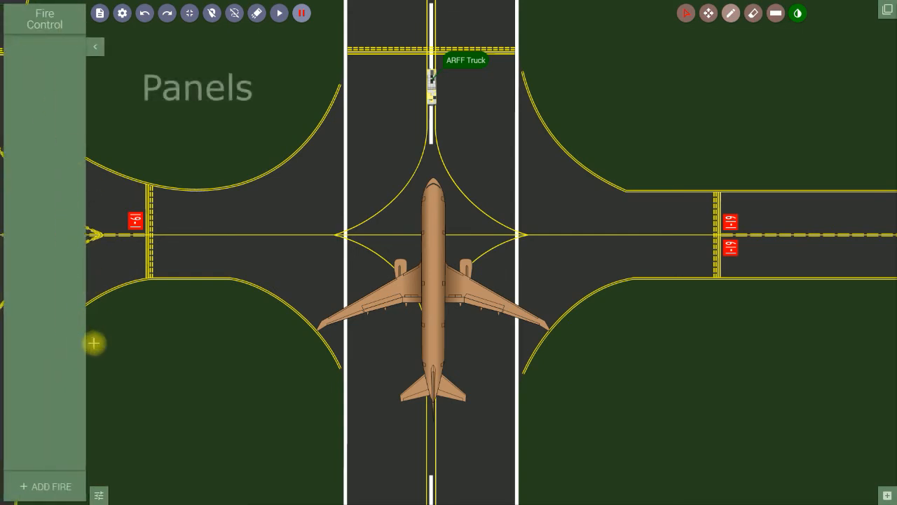
{"action": "left_click", "coordinate": [99, 495]}
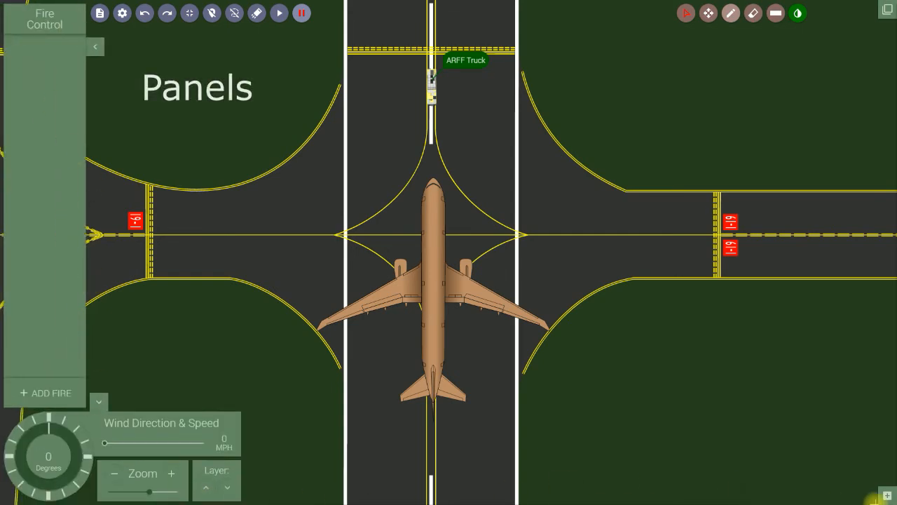
{"action": "left_click", "coordinate": [887, 495]}
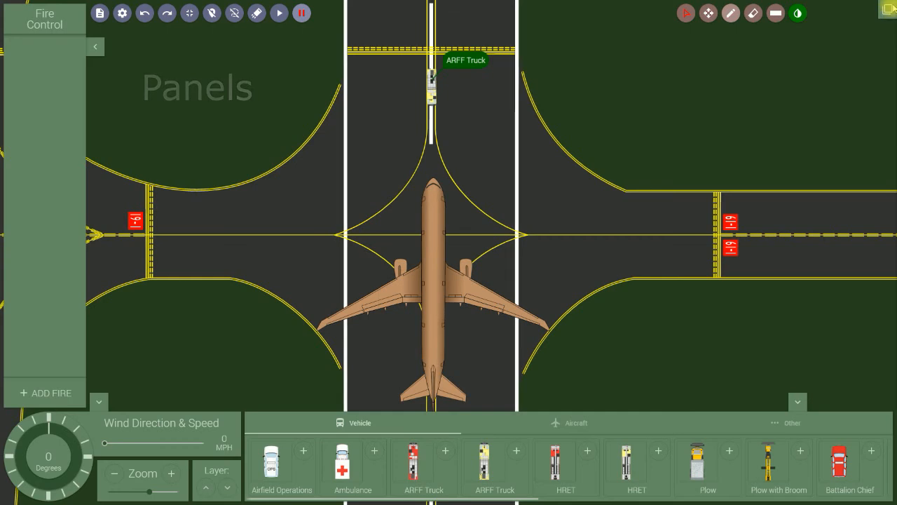
{"action": "left_click", "coordinate": [888, 9]}
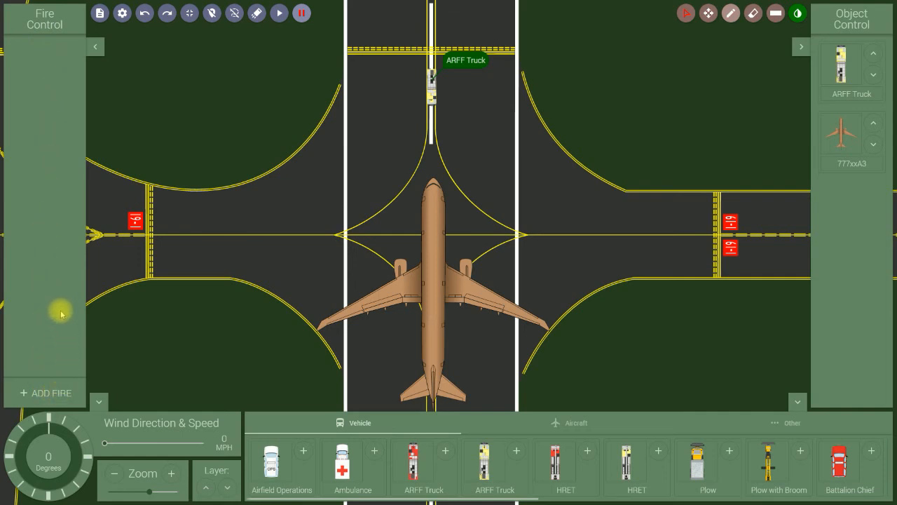
Add a New Fire, move it onto the 777's left wing, and select its name for editing.
{"action": "left_click", "coordinate": [38, 392]}
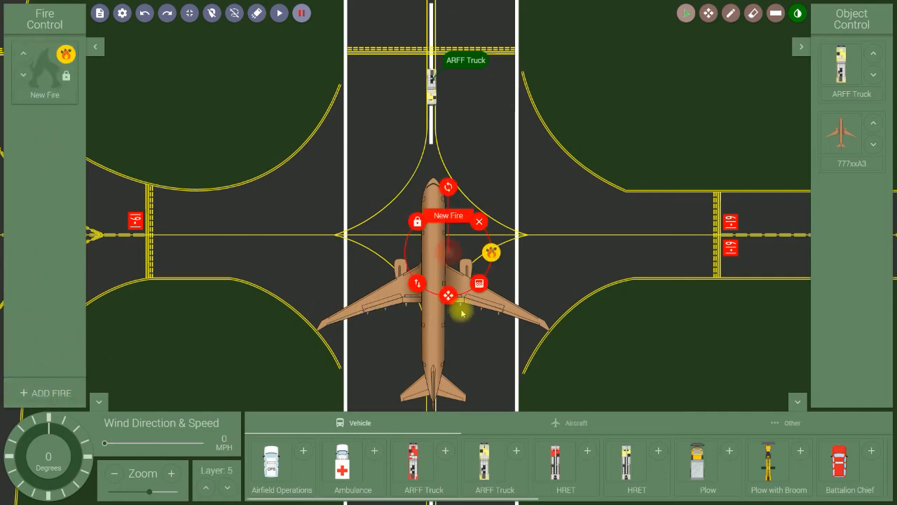
{"action": "mouse_move", "coordinate": [449, 295]}
{"action": "left_mouse_down"}
{"action": "mouse_move", "coordinate": [425, 290]}
{"action": "mouse_move", "coordinate": [413, 301]}
{"action": "left_mouse_up"}
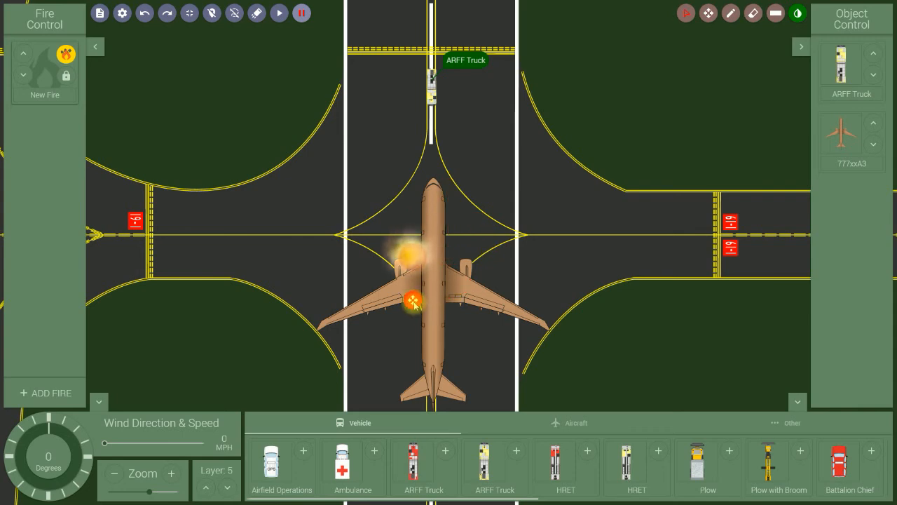
{"action": "left_click", "coordinate": [414, 301]}
{"action": "scroll", "coordinate": [521, 276], "scroll_direction": "down", "scroll_amount": 1}
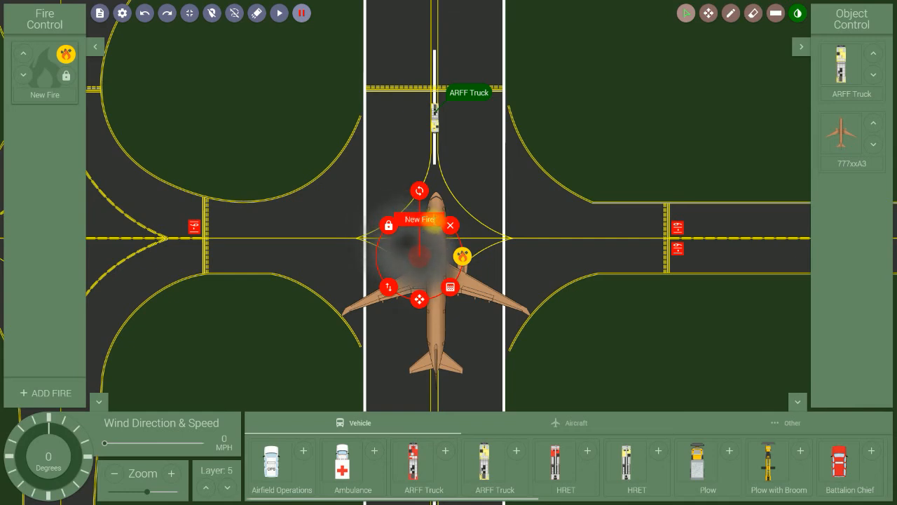
{"action": "left_click_drag", "start_coordinate": [433, 220], "coordinate": [399, 221]}
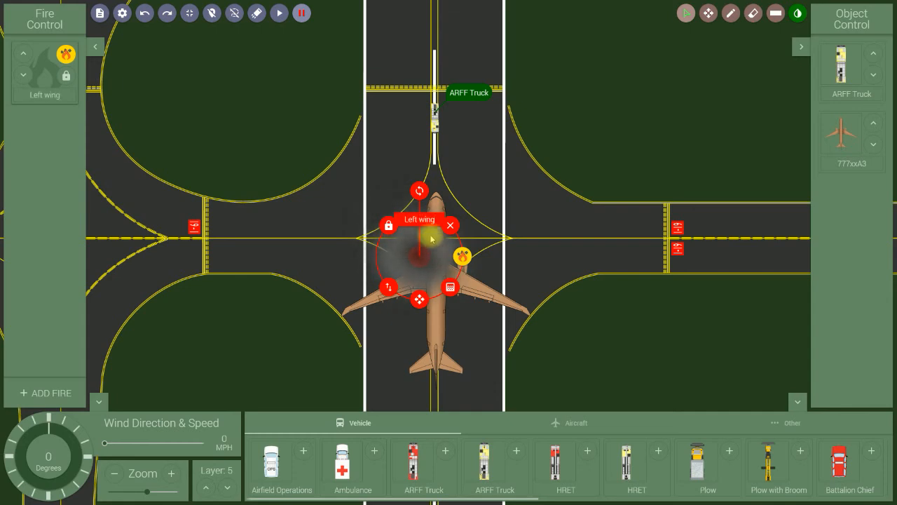
Set the wind to 179 degrees at 22 MPH.
{"action": "left_click", "coordinate": [295, 332]}
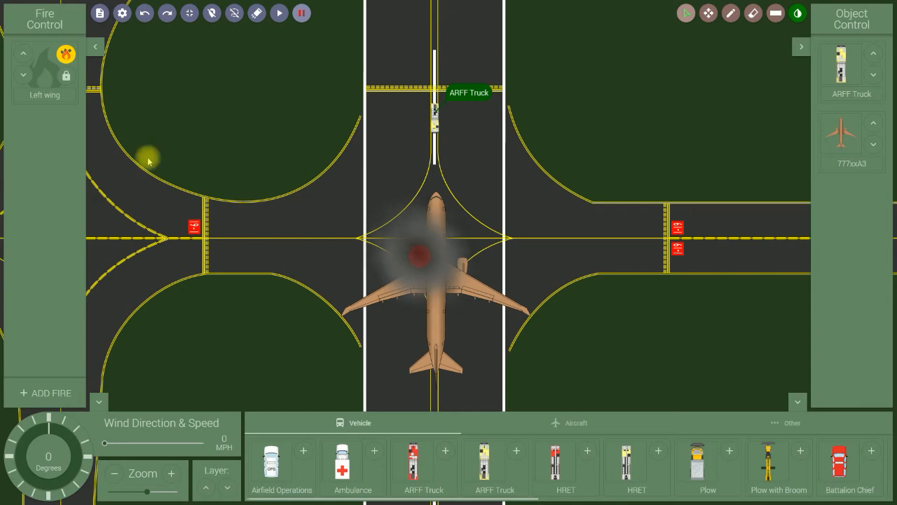
{"action": "left_click", "coordinate": [48, 493]}
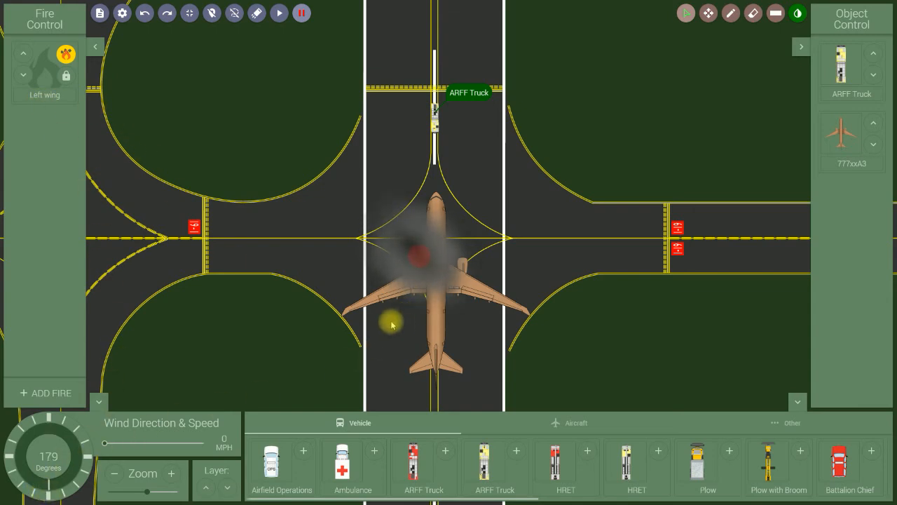
{"action": "left_click", "coordinate": [141, 443]}
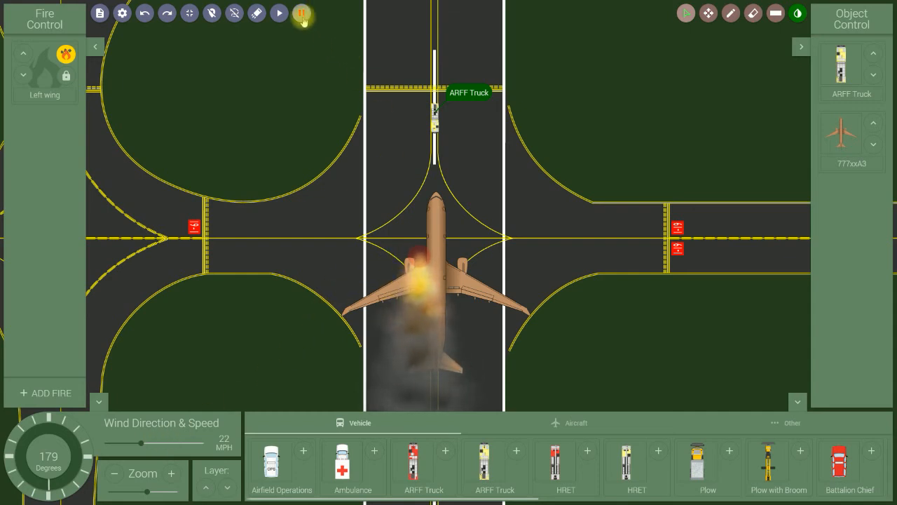
Nudge the Left wing fire slightly aft onto the wing root.
{"action": "left_click", "coordinate": [423, 263]}
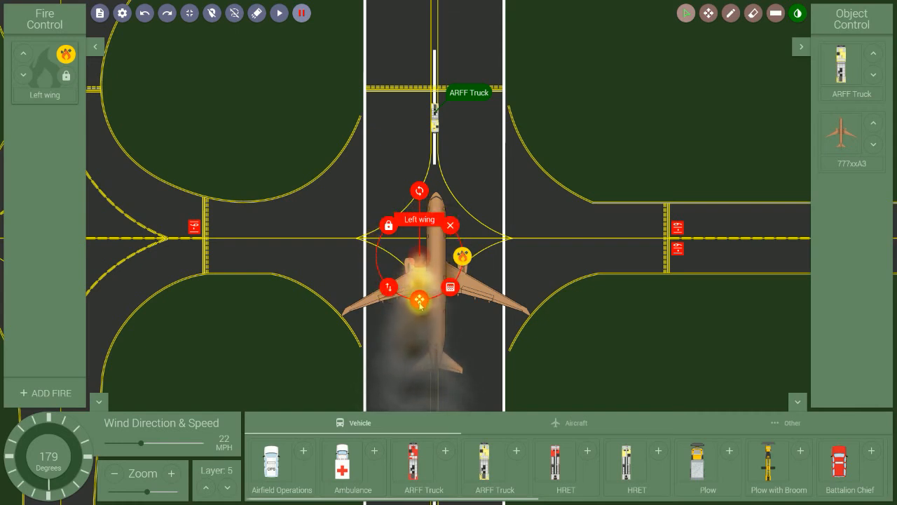
{"action": "mouse_move", "coordinate": [419, 301]}
{"action": "left_mouse_down"}
{"action": "mouse_move", "coordinate": [421, 314]}
{"action": "mouse_move", "coordinate": [459, 311]}
{"action": "mouse_move", "coordinate": [422, 312]}
{"action": "left_mouse_up"}
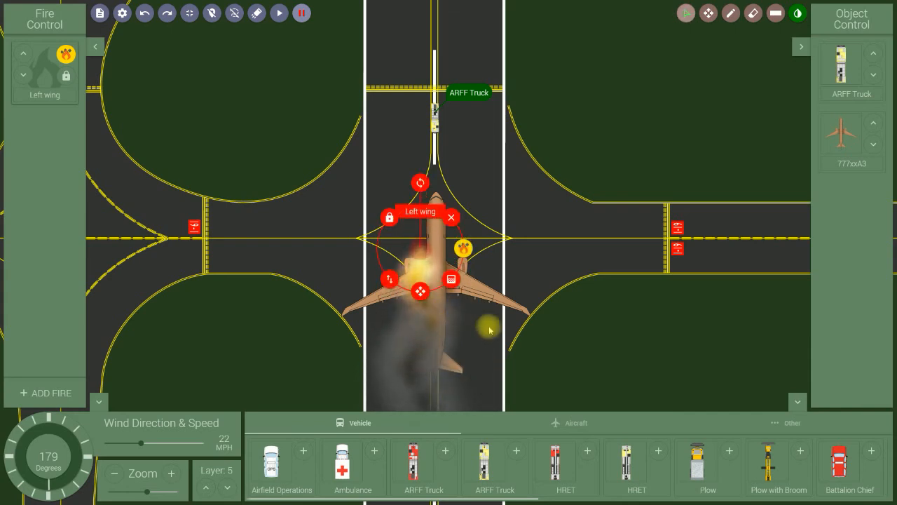
{"action": "left_click", "coordinate": [605, 337]}
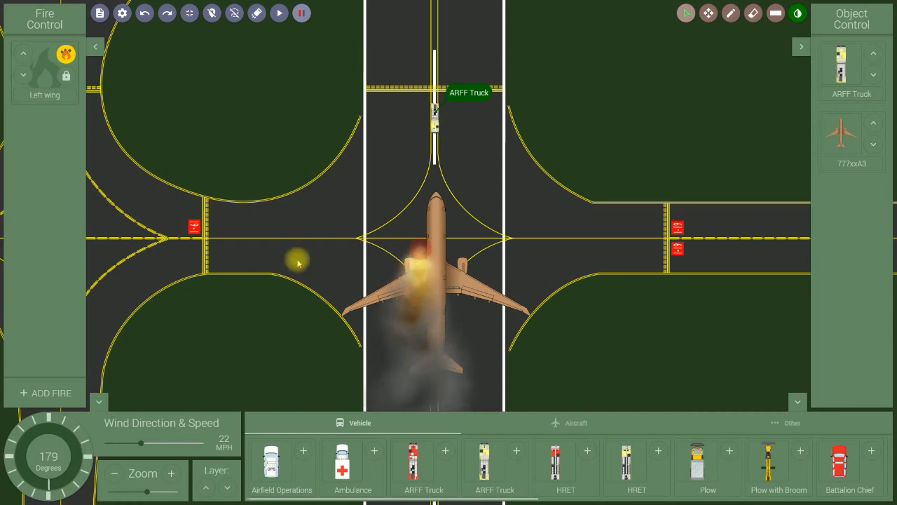
Resume the simulation and add two more New Fires to the aircraft.
{"action": "left_click", "coordinate": [280, 14]}
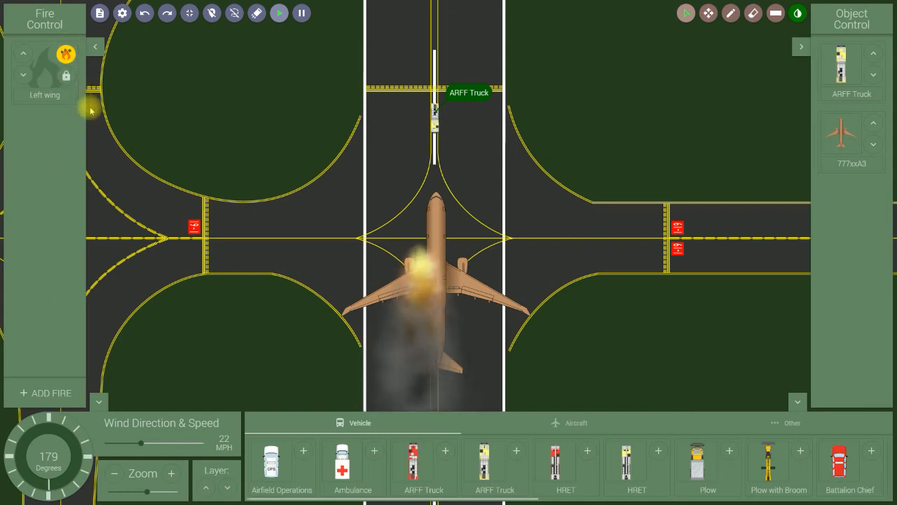
{"action": "left_click", "coordinate": [51, 395]}
{"action": "left_click", "coordinate": [51, 394]}
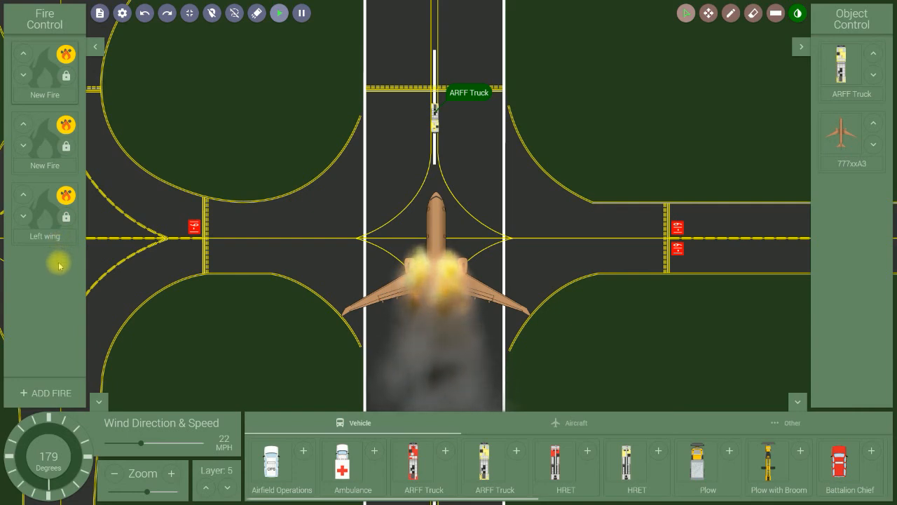
Switch the second New Fire and the Left wing fire to the smoke fire type.
{"action": "left_click", "coordinate": [67, 56]}
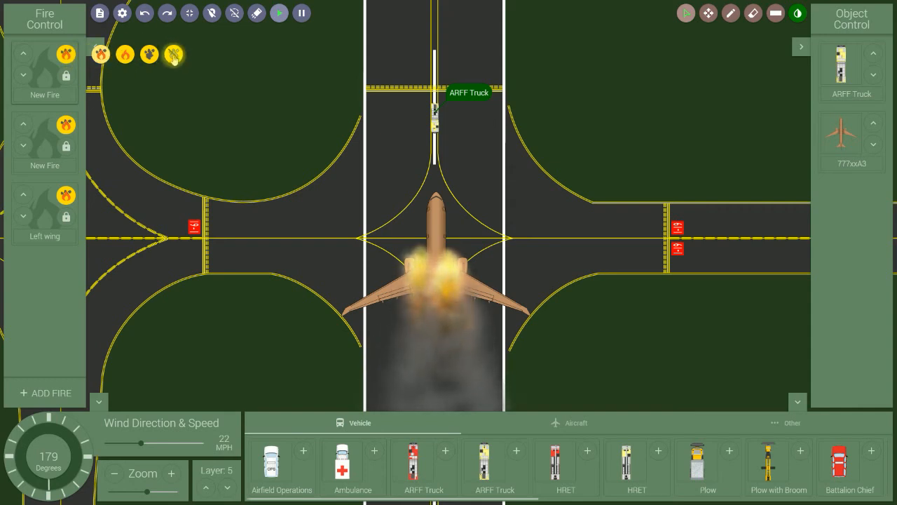
{"action": "left_click", "coordinate": [148, 56]}
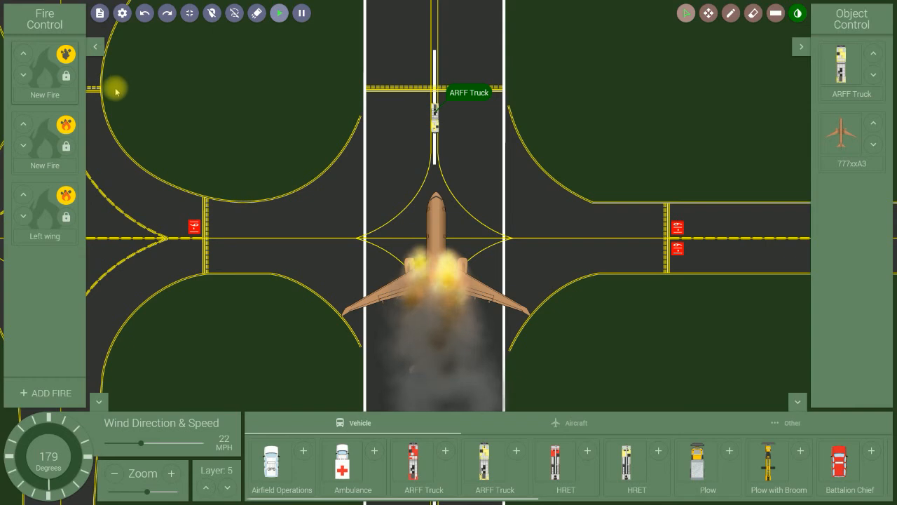
{"action": "left_click", "coordinate": [66, 125]}
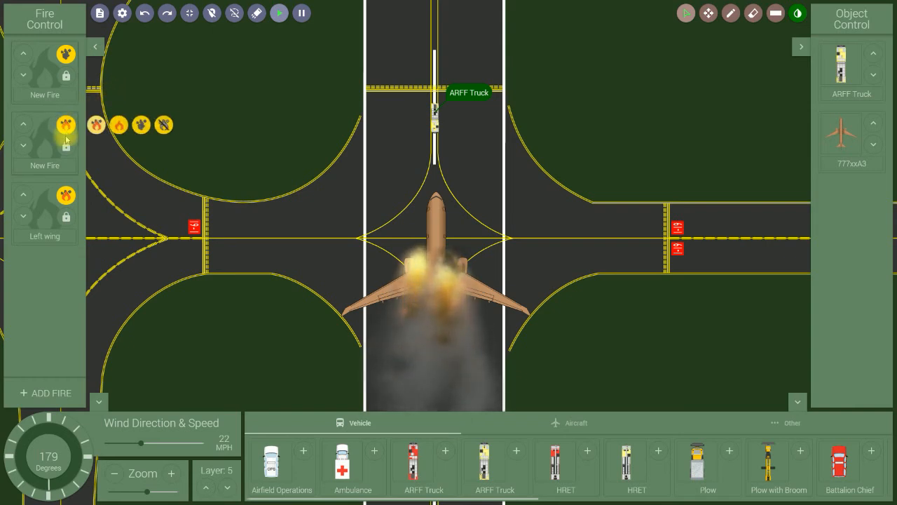
{"action": "left_click", "coordinate": [149, 125]}
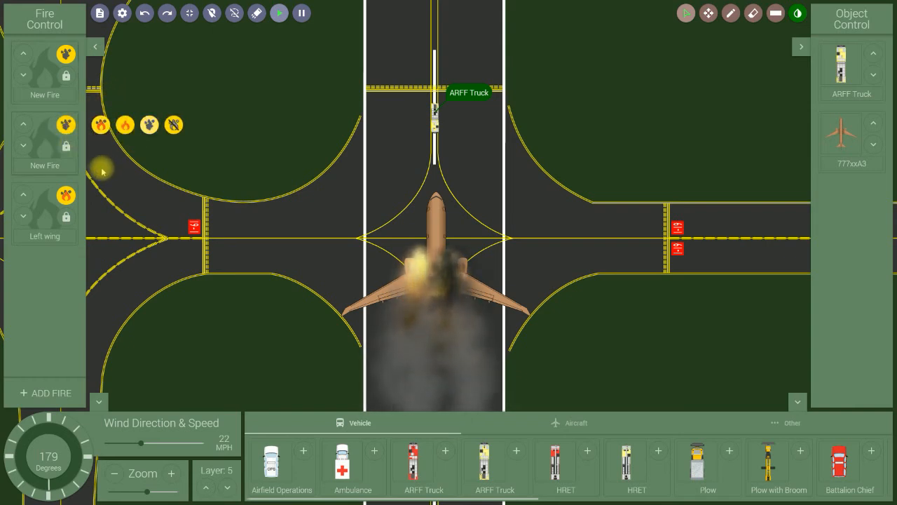
{"action": "left_click", "coordinate": [66, 195]}
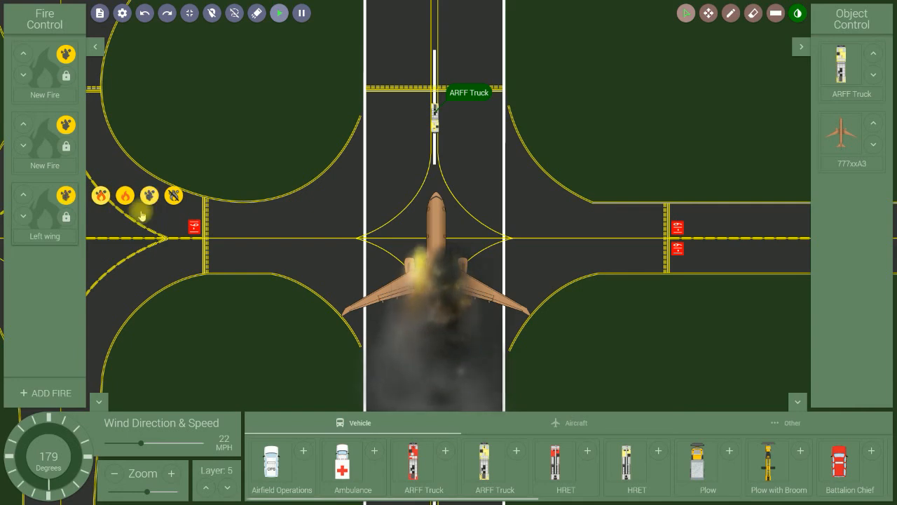
{"action": "left_click", "coordinate": [149, 196]}
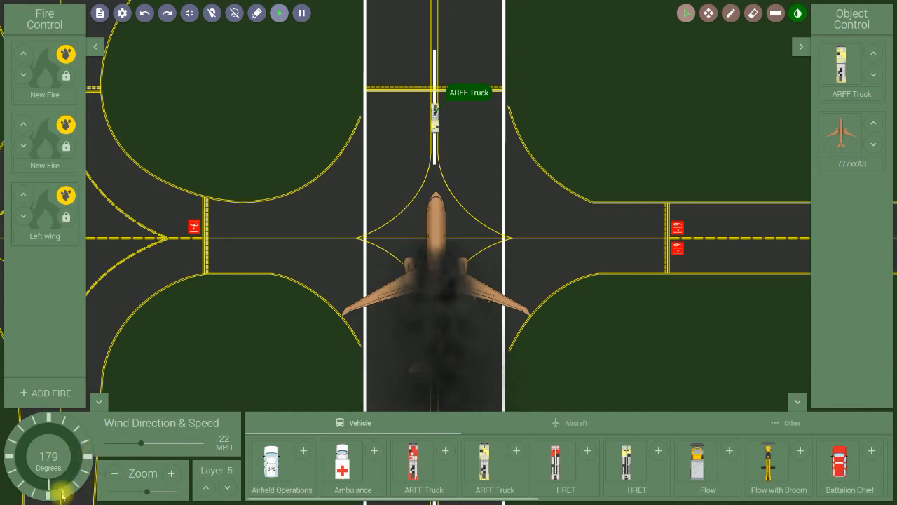
Turn the wind direction to 175 degrees and lower the wind speed to 20 MPH.
{"action": "mouse_move", "coordinate": [49, 489]}
{"action": "left_mouse_down"}
{"action": "mouse_move", "coordinate": [81, 466]}
{"action": "mouse_move", "coordinate": [70, 430]}
{"action": "mouse_move", "coordinate": [82, 462]}
{"action": "mouse_move", "coordinate": [60, 489]}
{"action": "mouse_move", "coordinate": [31, 479]}
{"action": "mouse_move", "coordinate": [23, 455]}
{"action": "mouse_move", "coordinate": [33, 440]}
{"action": "mouse_move", "coordinate": [24, 463]}
{"action": "mouse_move", "coordinate": [49, 480]}
{"action": "left_mouse_up"}
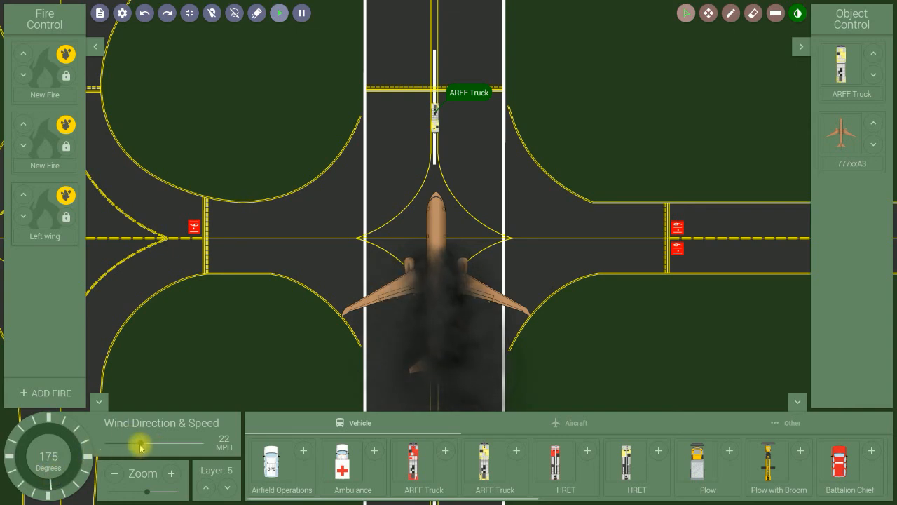
{"action": "mouse_move", "coordinate": [140, 446]}
{"action": "left_mouse_down"}
{"action": "mouse_move", "coordinate": [115, 447]}
{"action": "mouse_move", "coordinate": [132, 447]}
{"action": "left_mouse_up"}
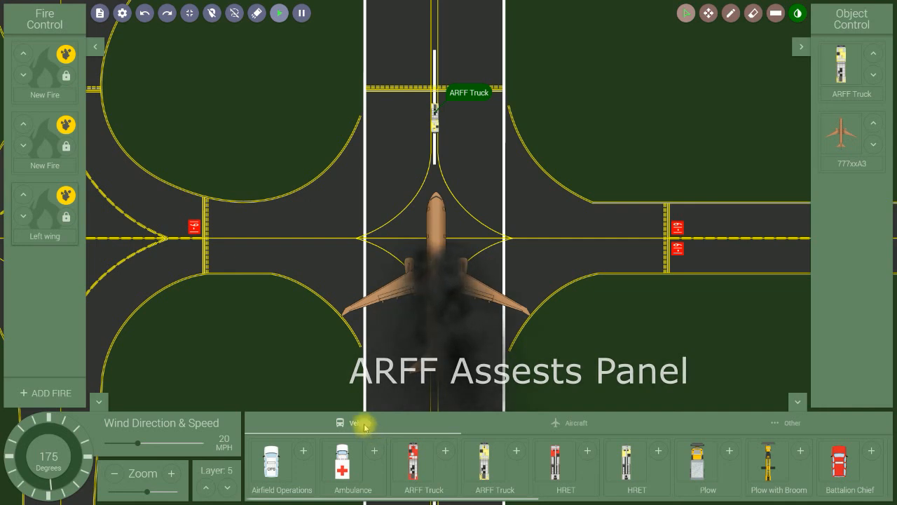
Browse the Aircraft assets, then show the Other tab with Hot Zone, Warm Zone, Label and Evacuees.
{"action": "left_click", "coordinate": [577, 425]}
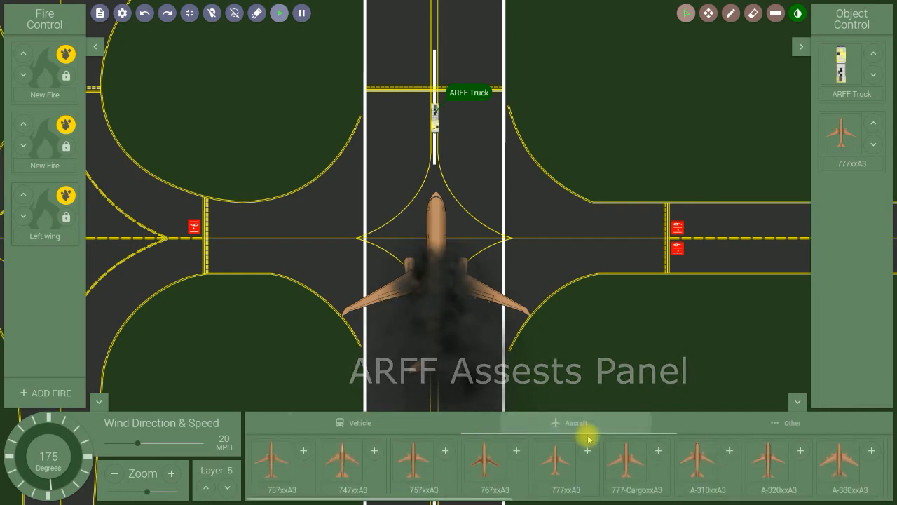
{"action": "left_click", "coordinate": [791, 424]}
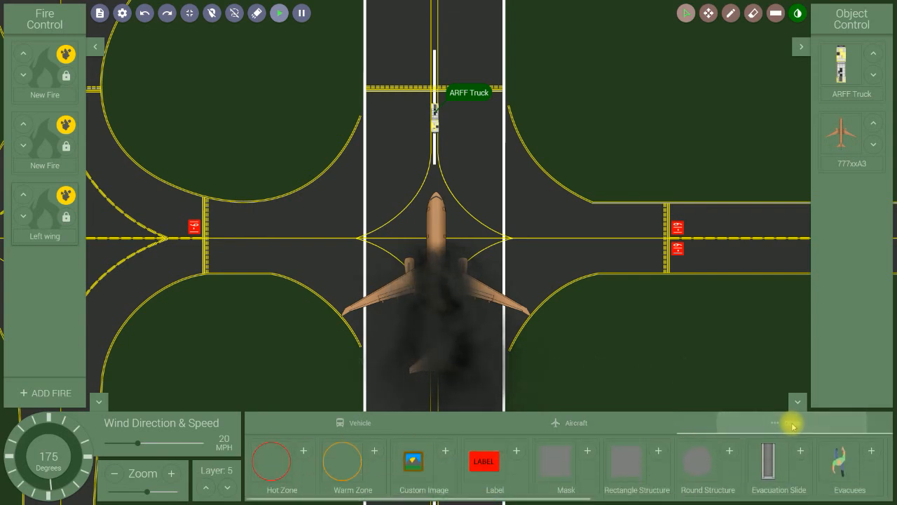
{"action": "scroll", "coordinate": [593, 475], "scroll_direction": "right", "scroll_amount": 5}
{"action": "scroll", "coordinate": [591, 479], "scroll_direction": "left", "scroll_amount": 5}
{"action": "scroll", "coordinate": [591, 479], "scroll_direction": "right", "scroll_amount": 8}
{"action": "scroll", "coordinate": [588, 476], "scroll_direction": "left", "scroll_amount": 8}
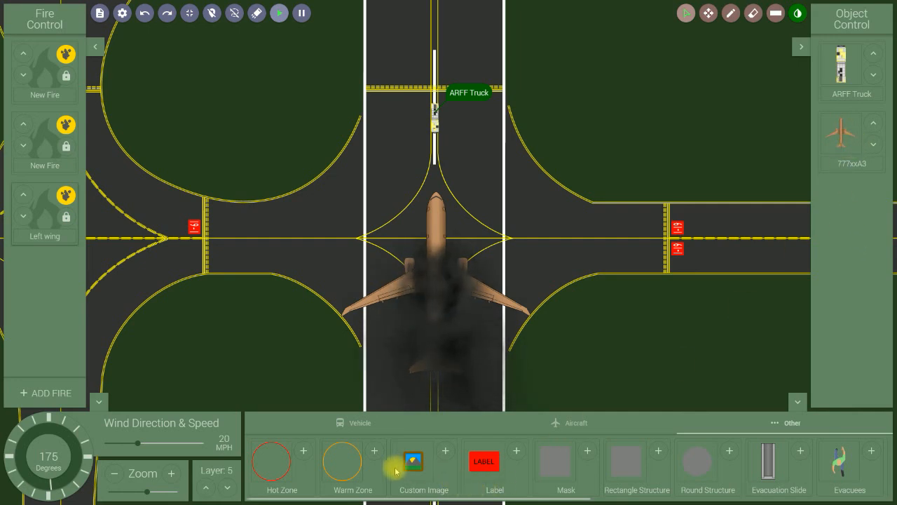
Place a Hot Zone, Warm Zone and red Label at the airliner, then collapse Object Control.
{"action": "left_click", "coordinate": [304, 455]}
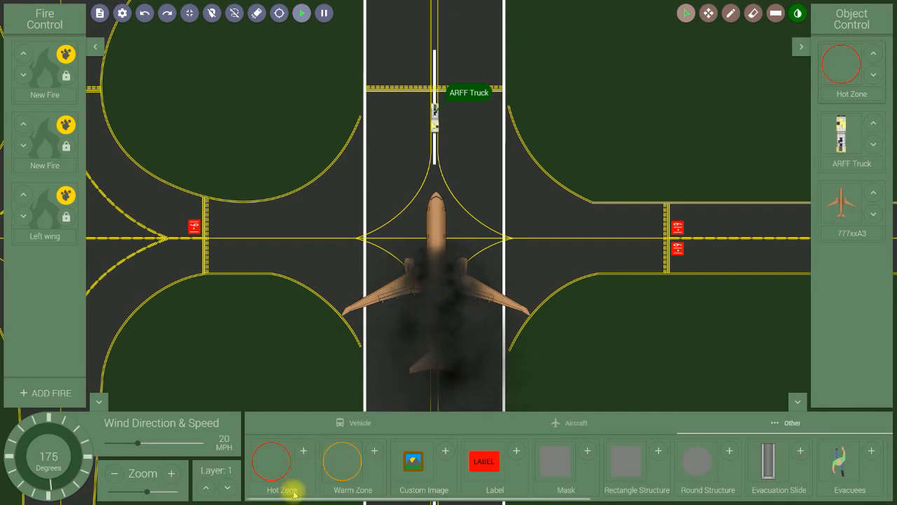
{"action": "left_click", "coordinate": [375, 452]}
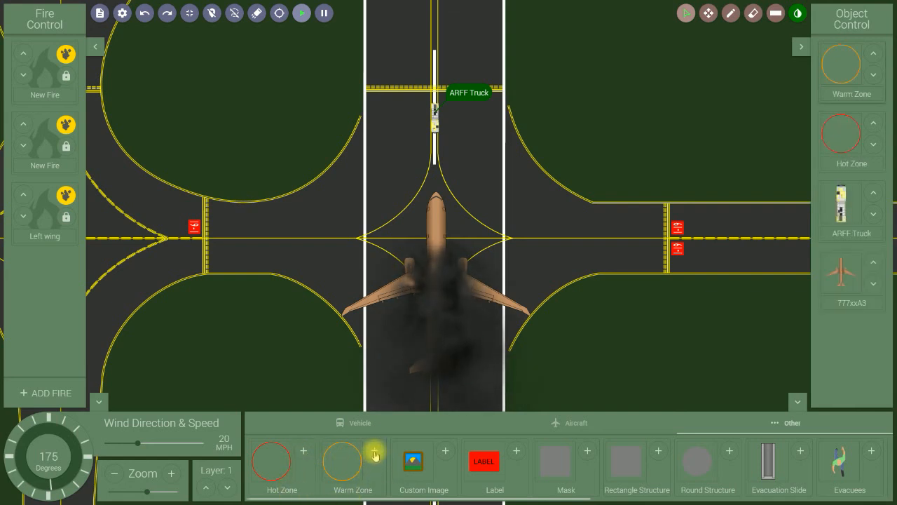
{"action": "left_click", "coordinate": [517, 453]}
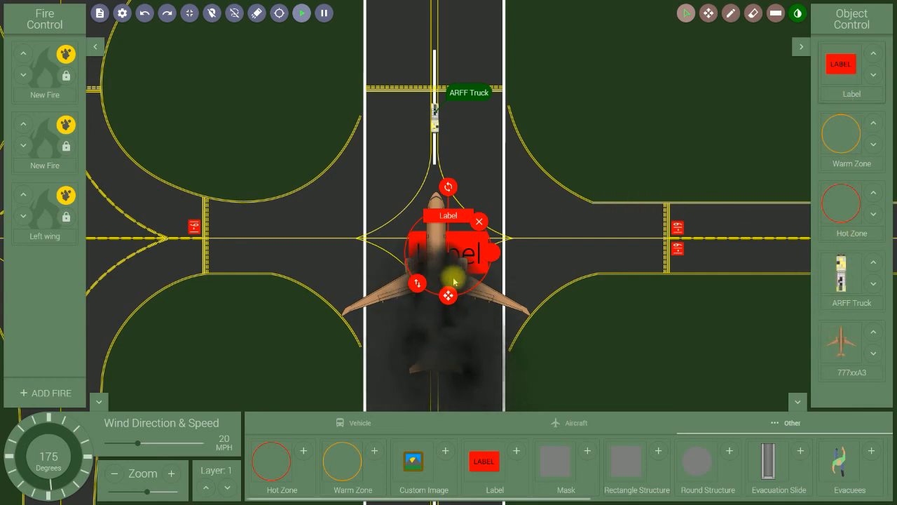
{"action": "left_click", "coordinate": [802, 47]}
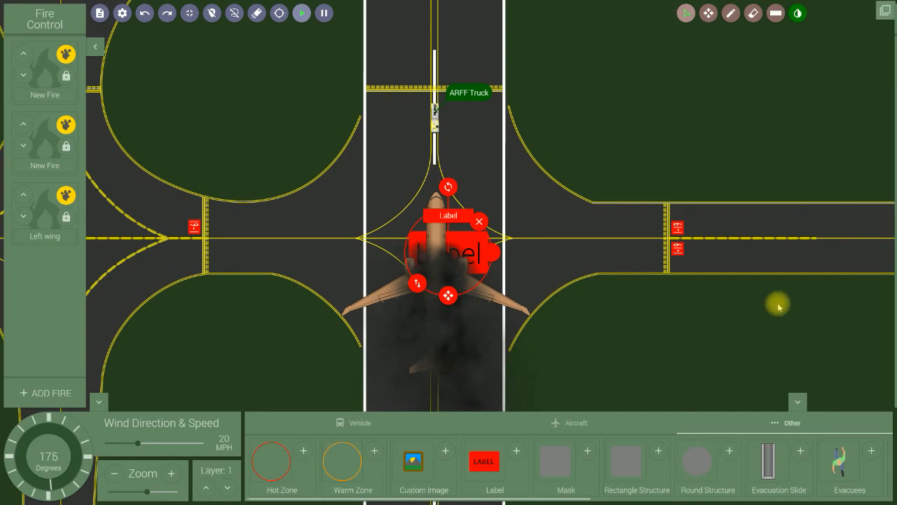
Collapse the assets palette, wind panel and Fire Control panel, and deselect the label.
{"action": "left_click", "coordinate": [797, 401]}
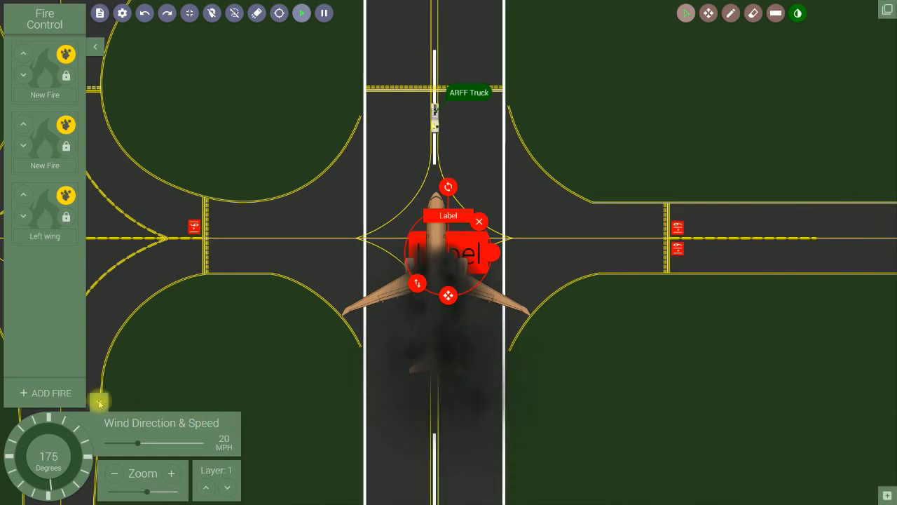
{"action": "left_click", "coordinate": [100, 402]}
{"action": "left_click", "coordinate": [94, 47]}
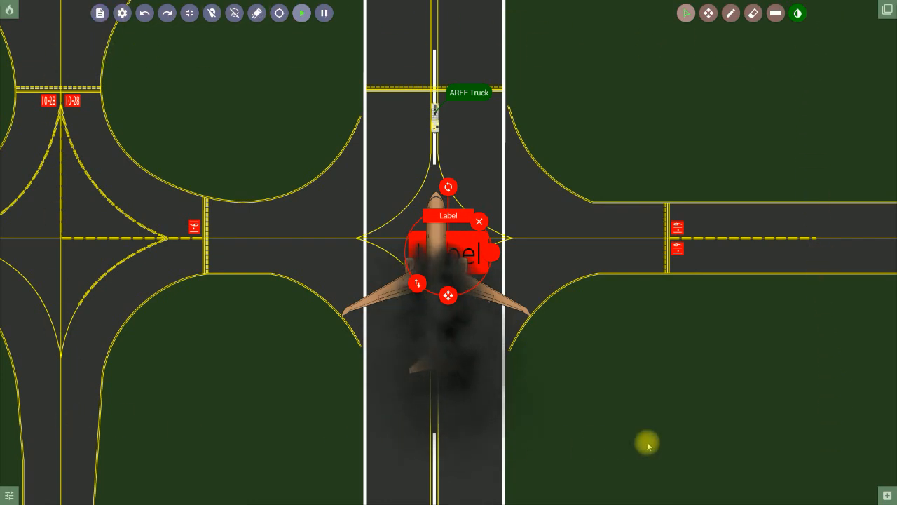
{"action": "left_click", "coordinate": [580, 335]}
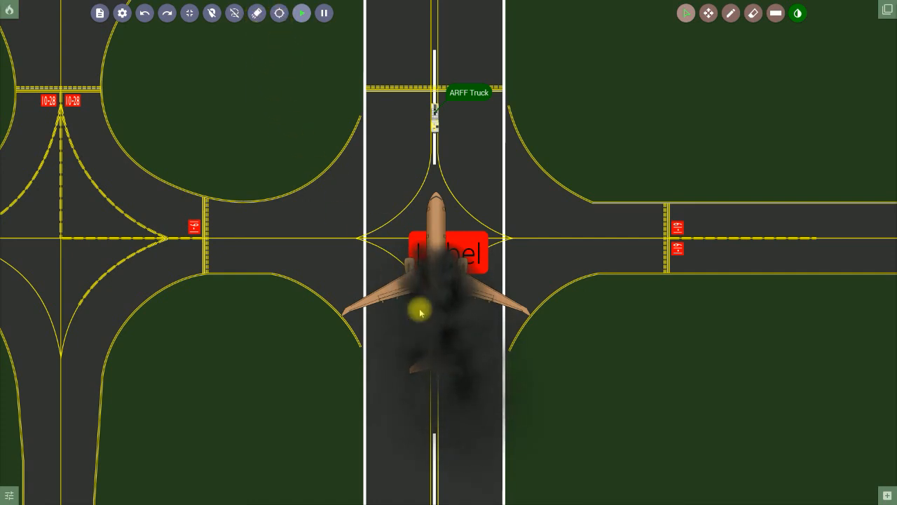
Hide the range circle around the aircraft and zoom the map in on the burning 777.
{"action": "left_click", "coordinate": [279, 14]}
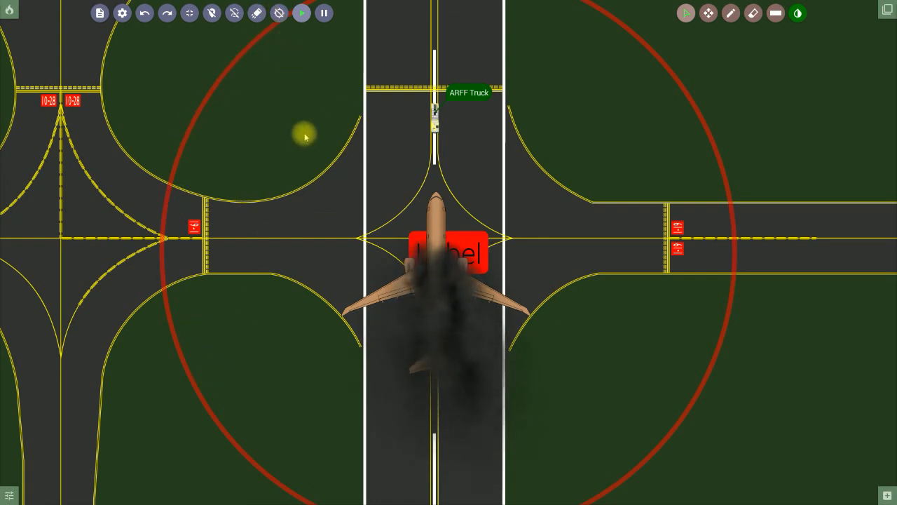
{"action": "left_click", "coordinate": [279, 13]}
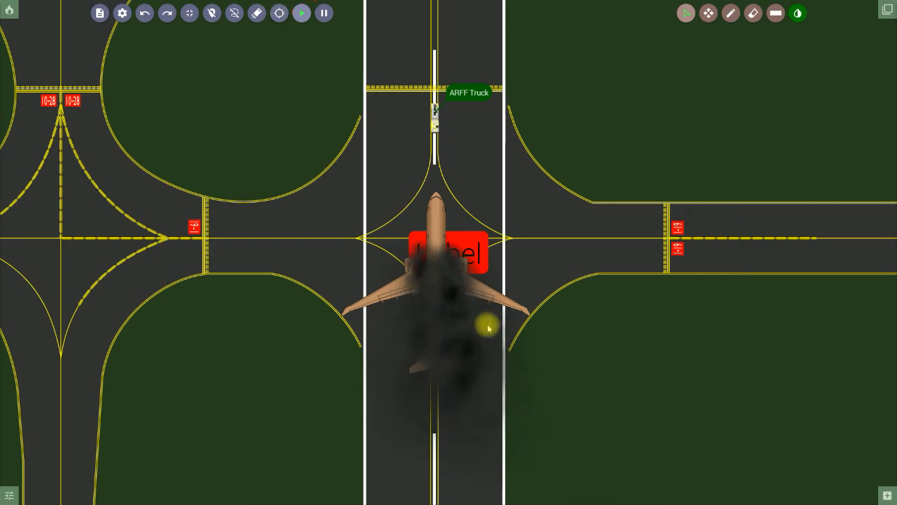
{"action": "scroll", "coordinate": [486, 316], "scroll_direction": "down", "scroll_amount": 3}
{"action": "scroll", "coordinate": [485, 320], "scroll_direction": "up", "scroll_amount": 4}
{"action": "scroll", "coordinate": [508, 312], "scroll_direction": "up", "scroll_amount": 2}
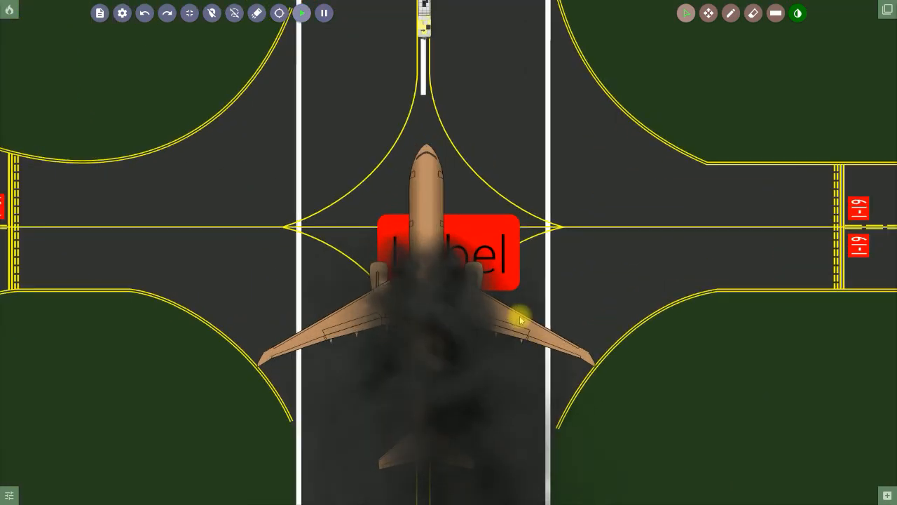
{"action": "scroll", "coordinate": [519, 298], "scroll_direction": "up", "scroll_amount": 2}
{"action": "scroll", "coordinate": [522, 298], "scroll_direction": "down", "scroll_amount": 1}
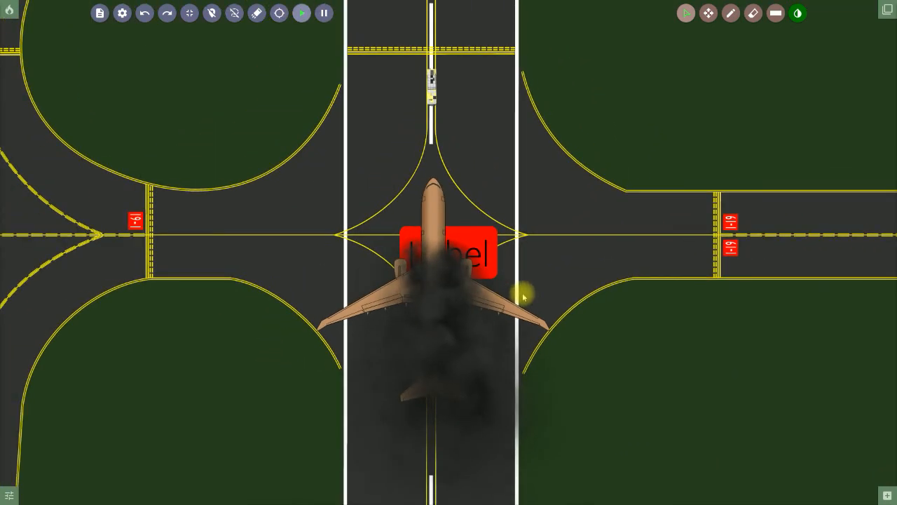